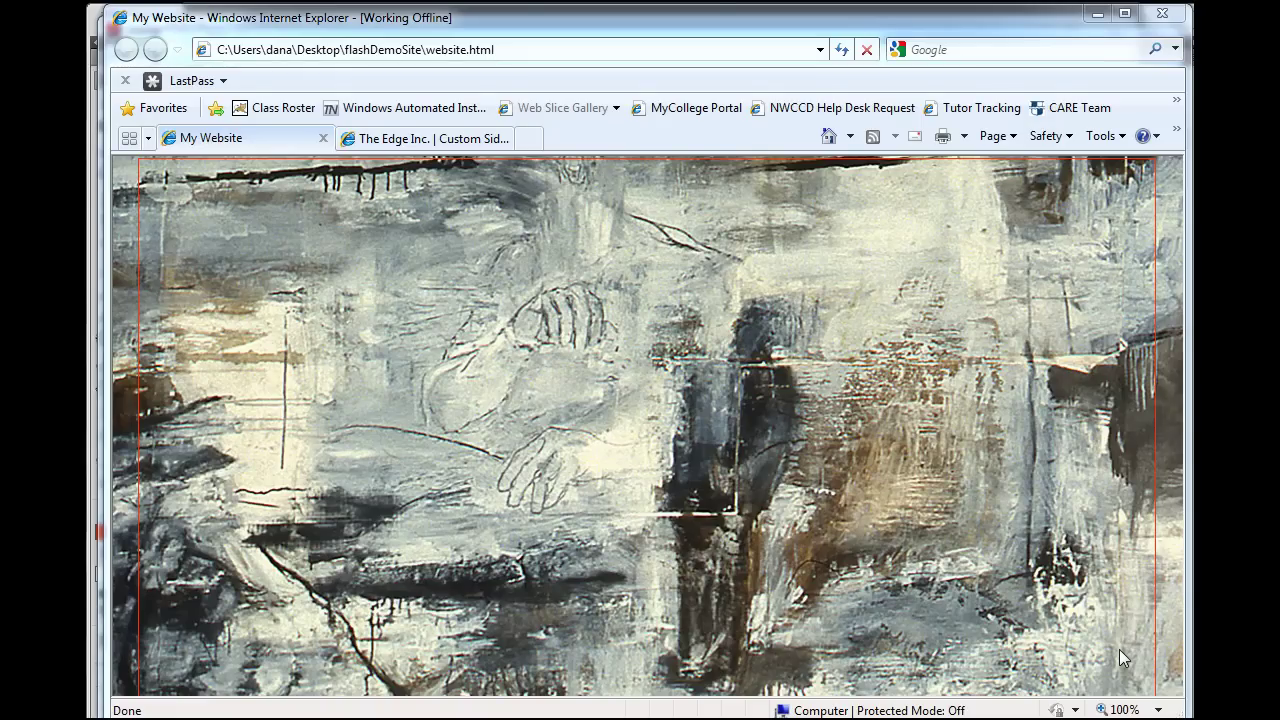
# Widen the browser and view The Edge Inc. site's ABOUT, GALLERY and EQUIPMENT pages
pyautogui.moveTo(1184, 410); pyautogui.dragTo(1191, 410)
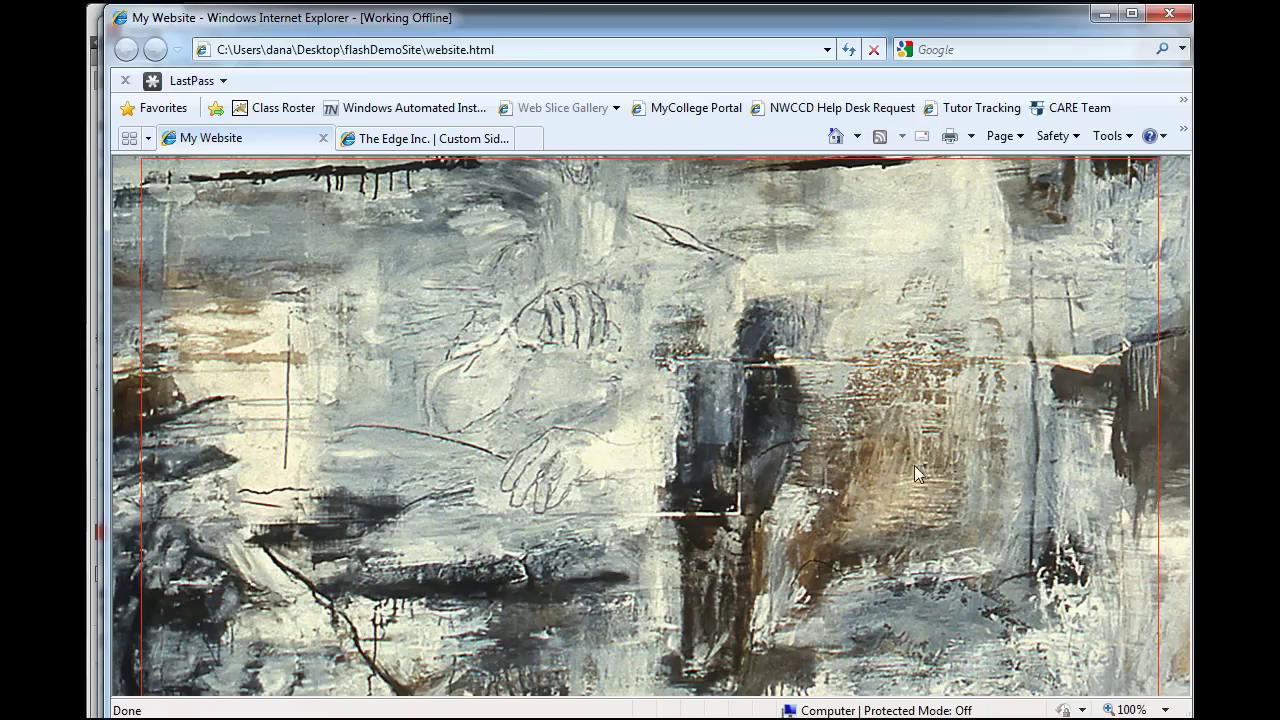
pyautogui.click(416, 137)
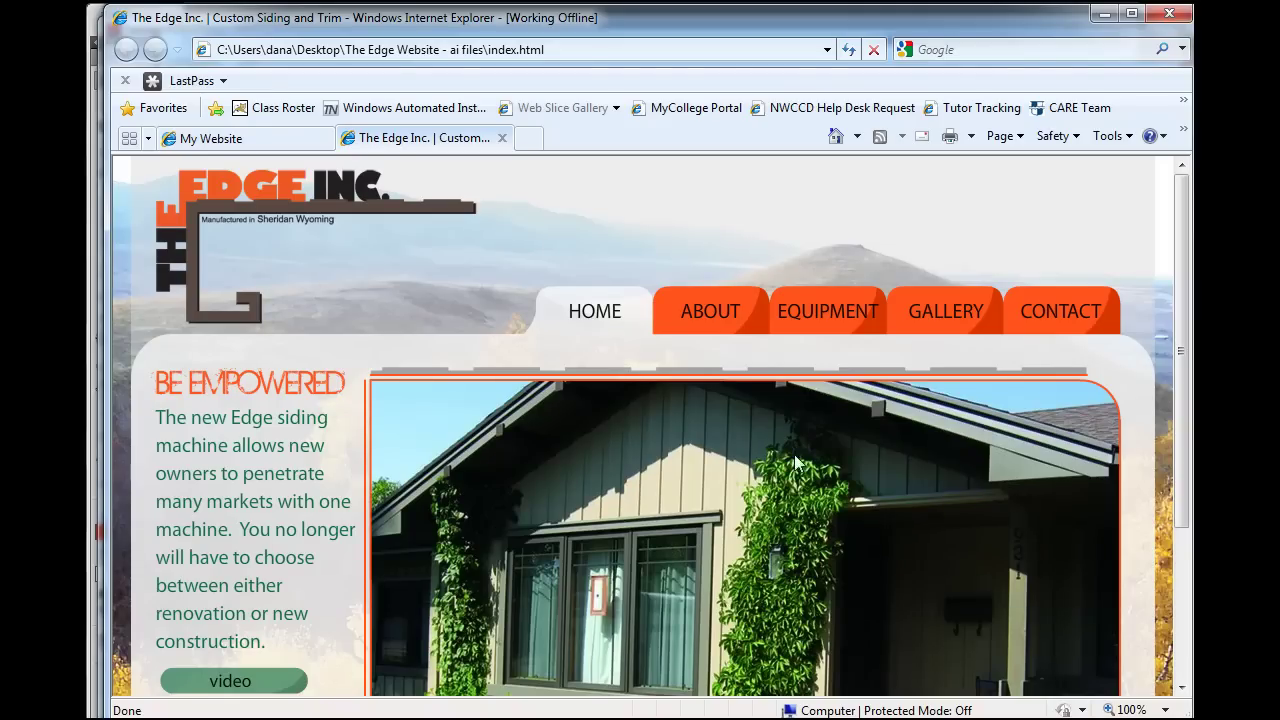
pyautogui.click(703, 323)
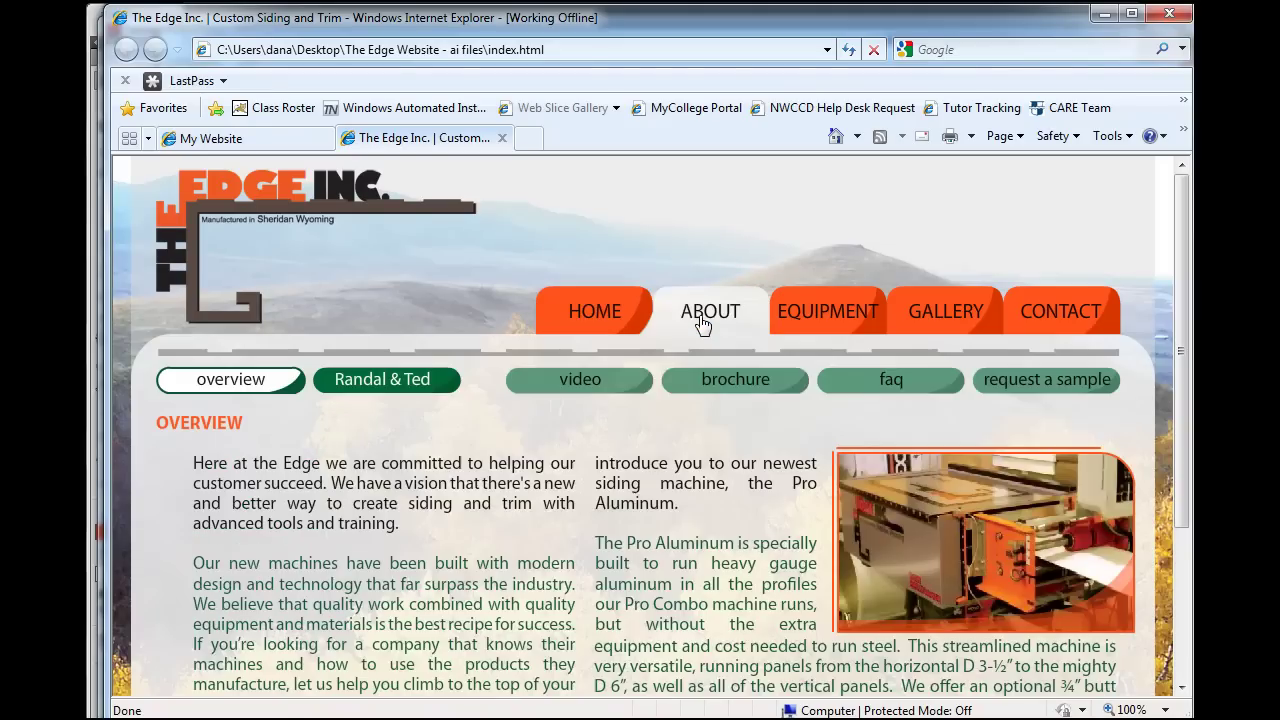
pyautogui.click(824, 309)
pyautogui.click(928, 312)
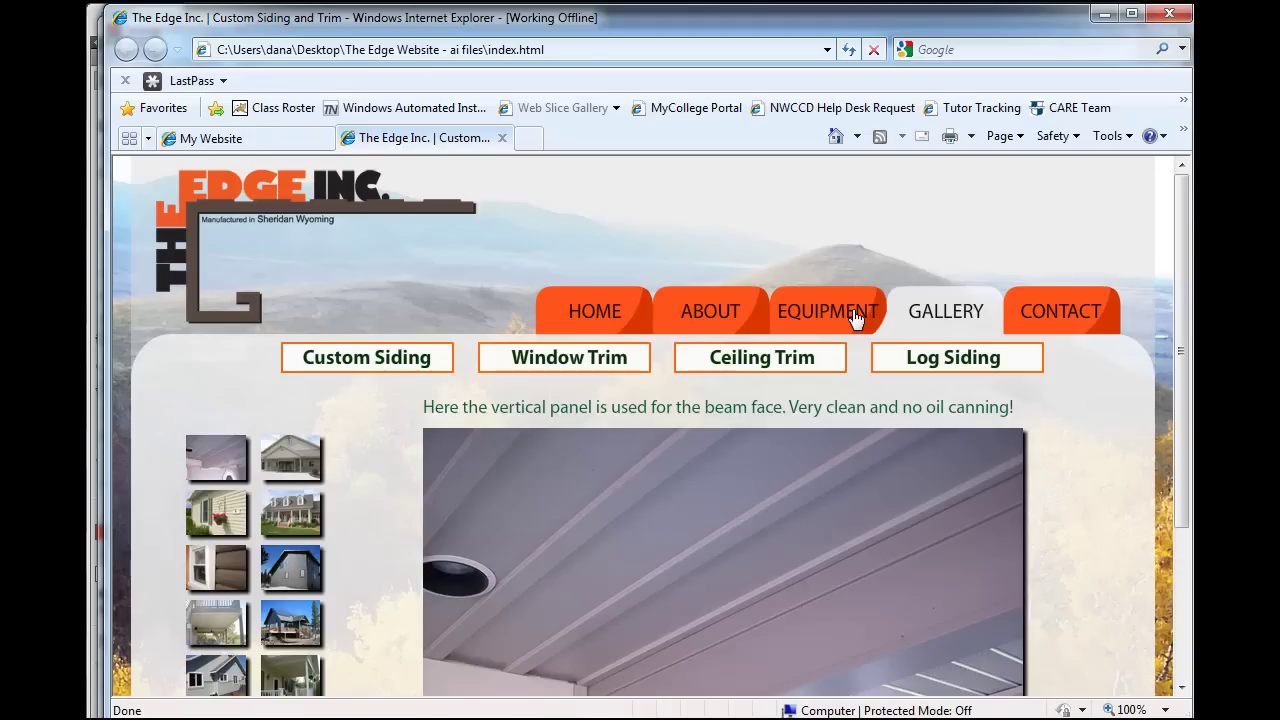
pyautogui.click(835, 318)
# Revisit HOME and ABOUT, view the brochure and GALLERY pages, then return to Flash
pyautogui.click(709, 320)
pyautogui.click(616, 318)
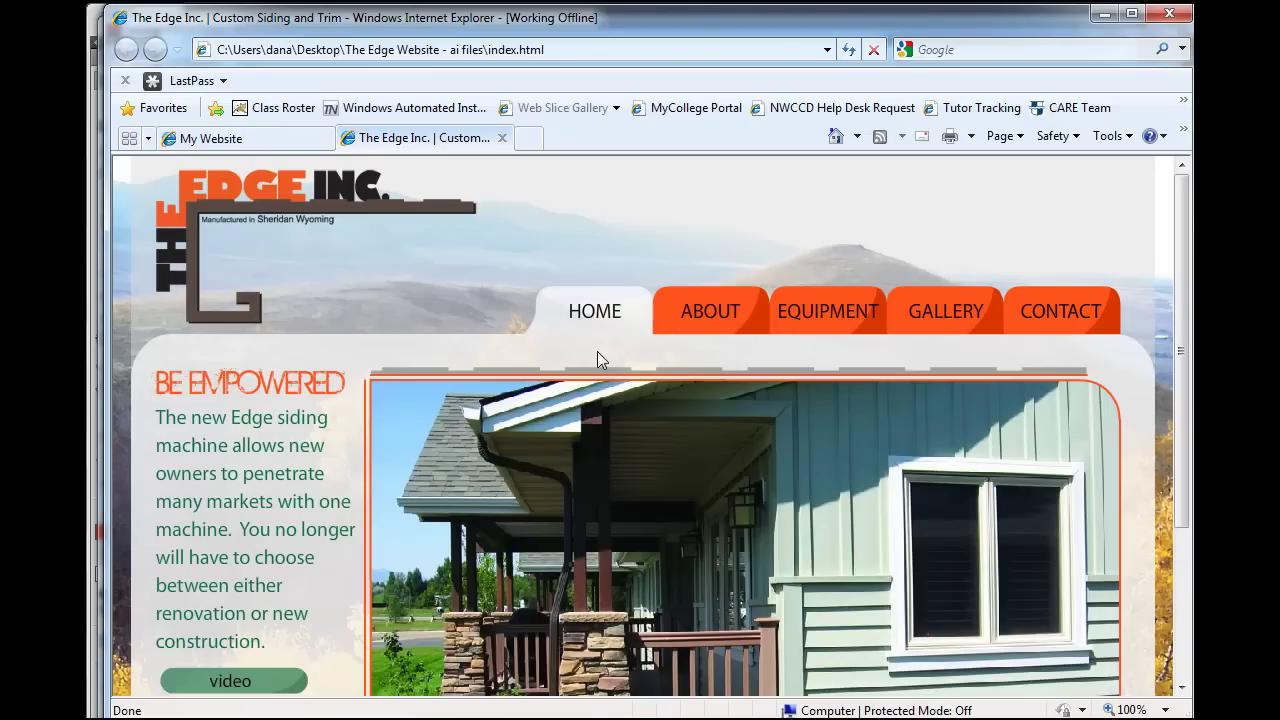
pyautogui.click(704, 312)
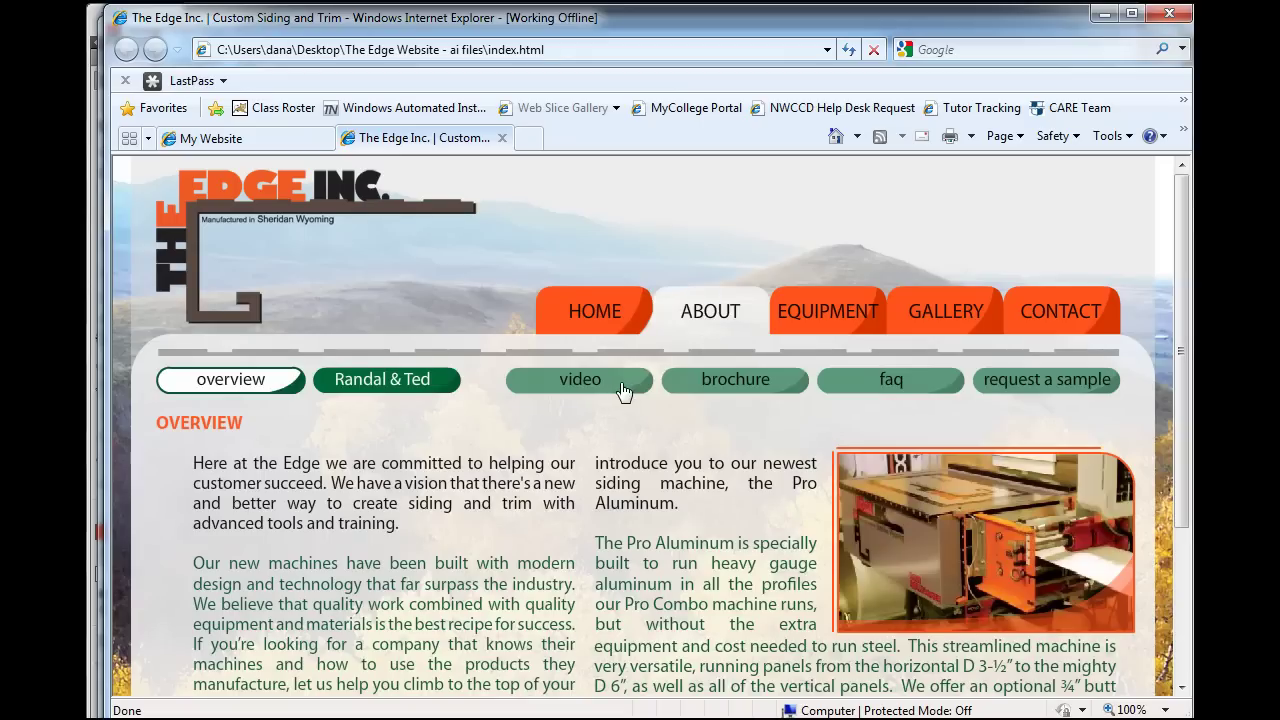
pyautogui.click(714, 386)
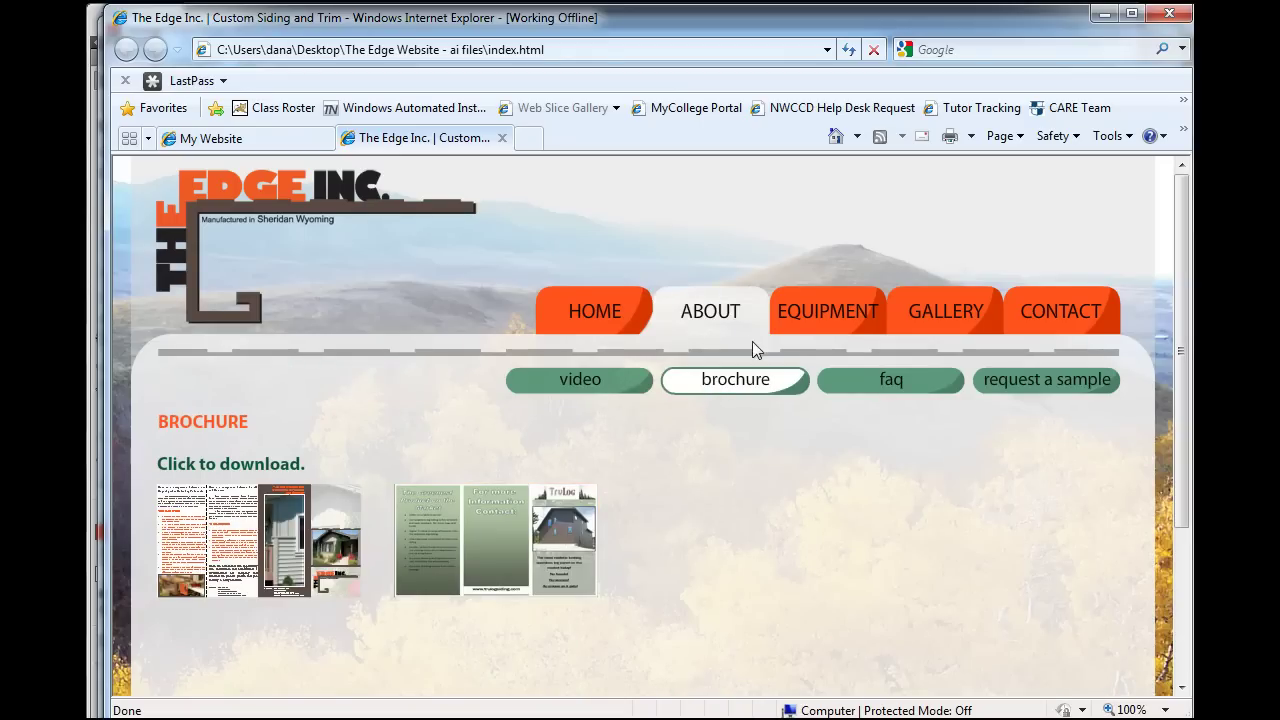
pyautogui.click(951, 331)
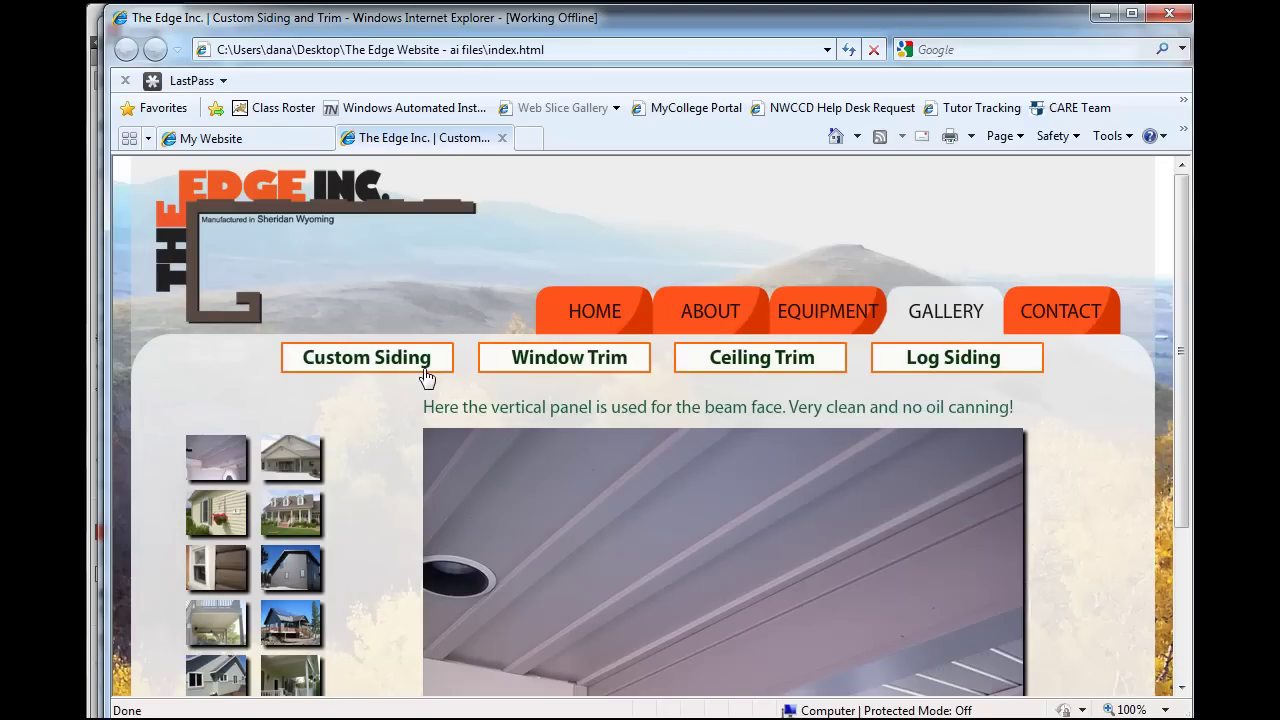
pyautogui.hotkey('alt', 'Tab')
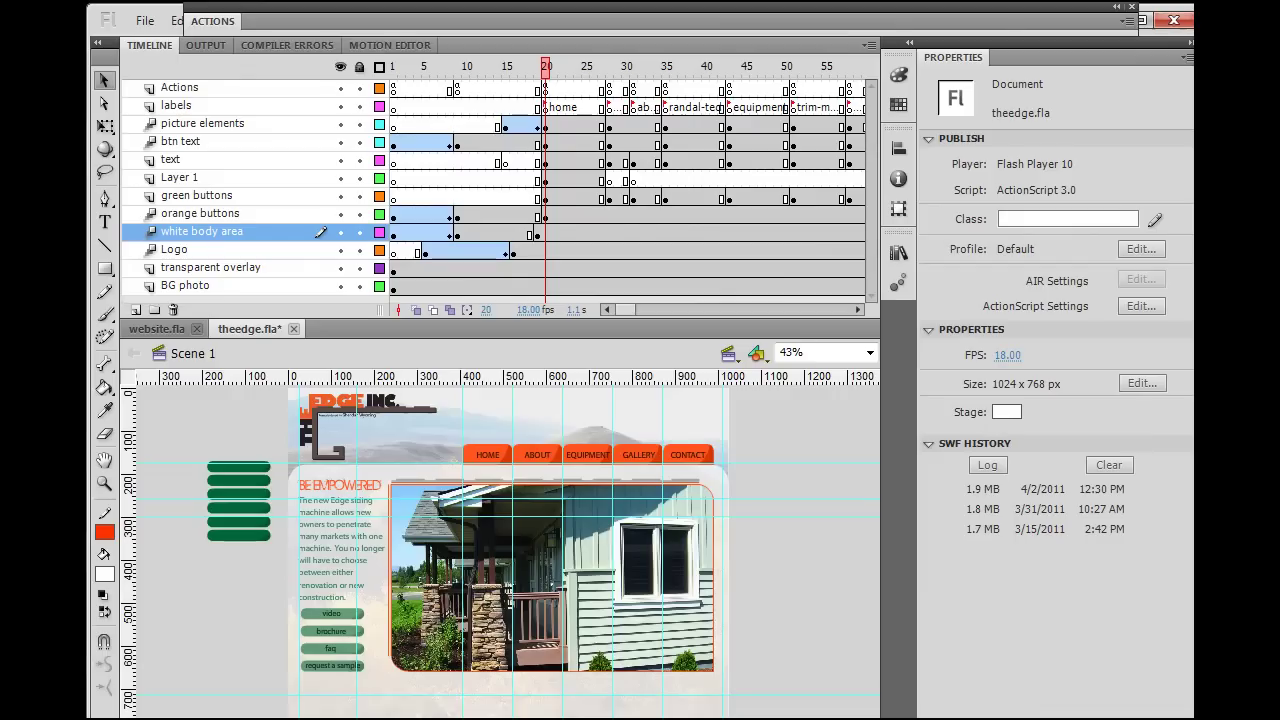
pyautogui.click(160, 331)
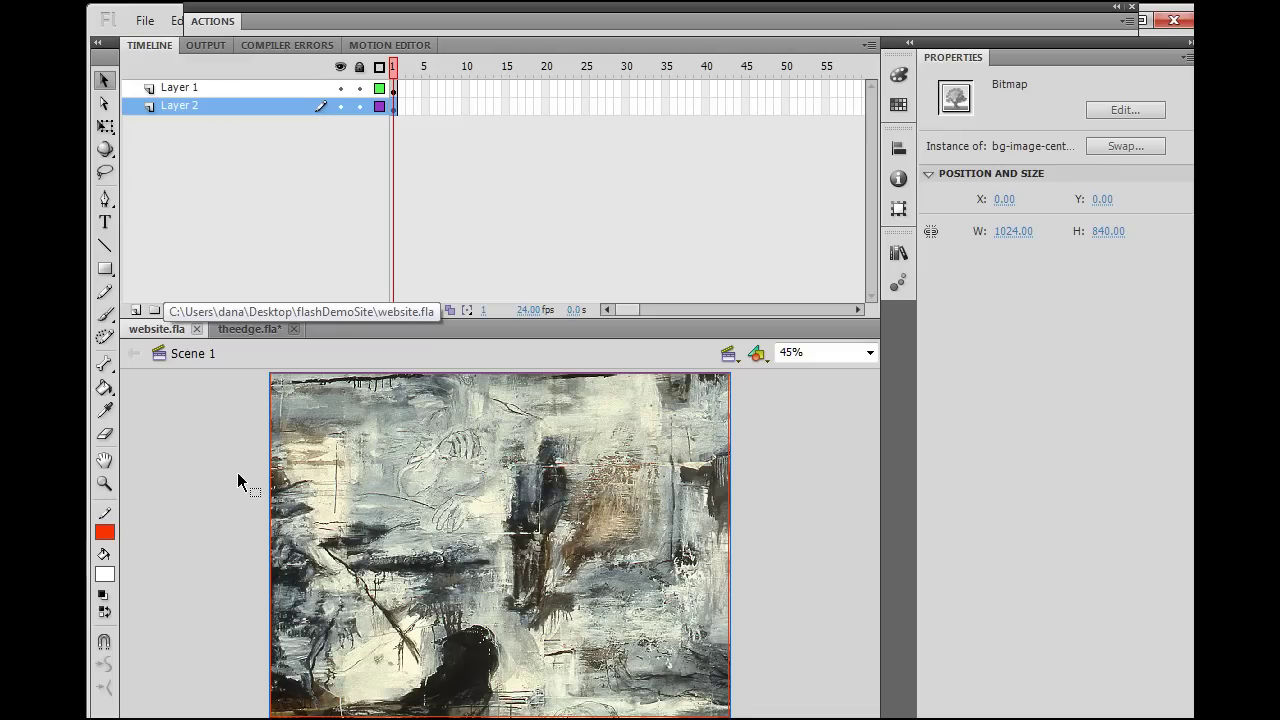
pyautogui.click(273, 487)
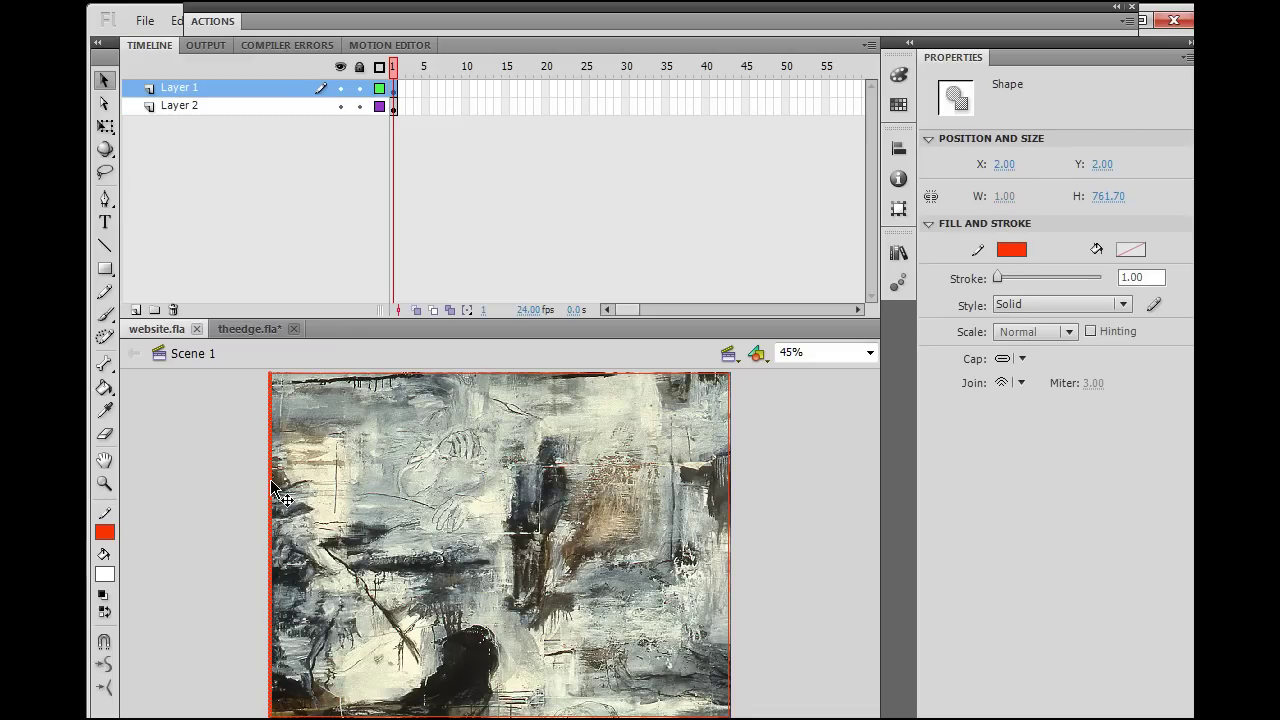
pyautogui.doubleClick(273, 487)
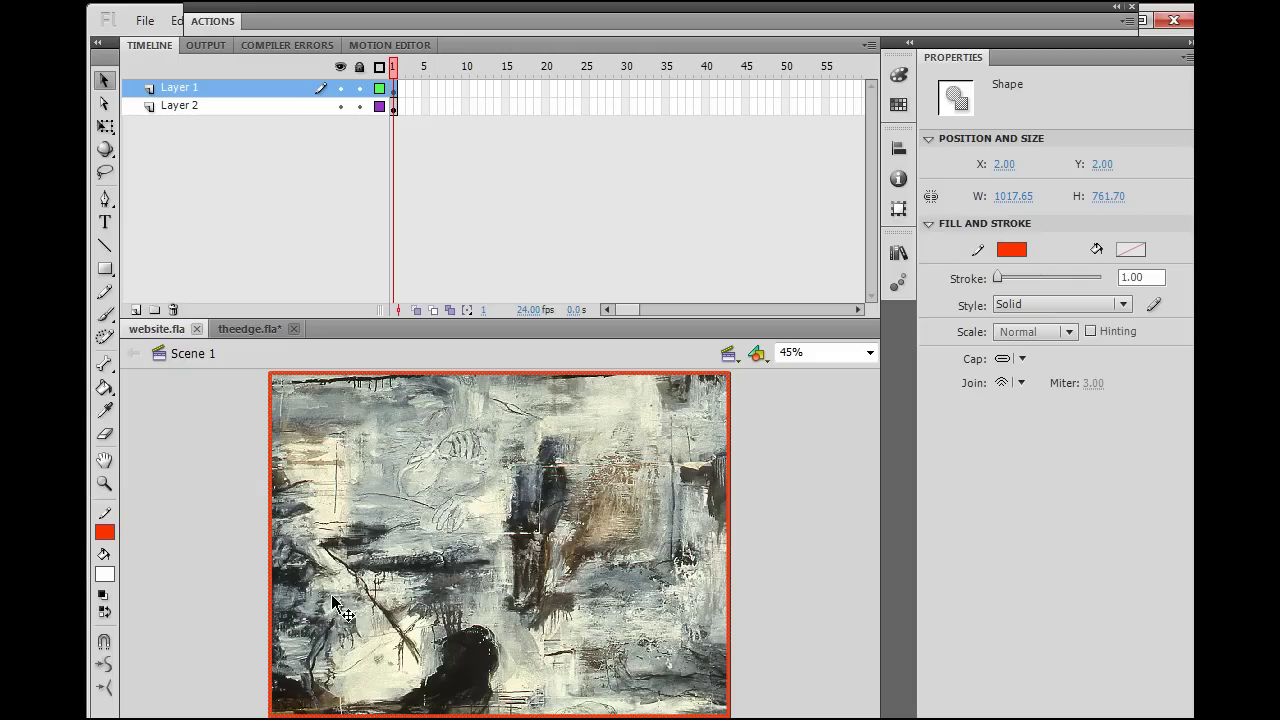
pyautogui.click(240, 329)
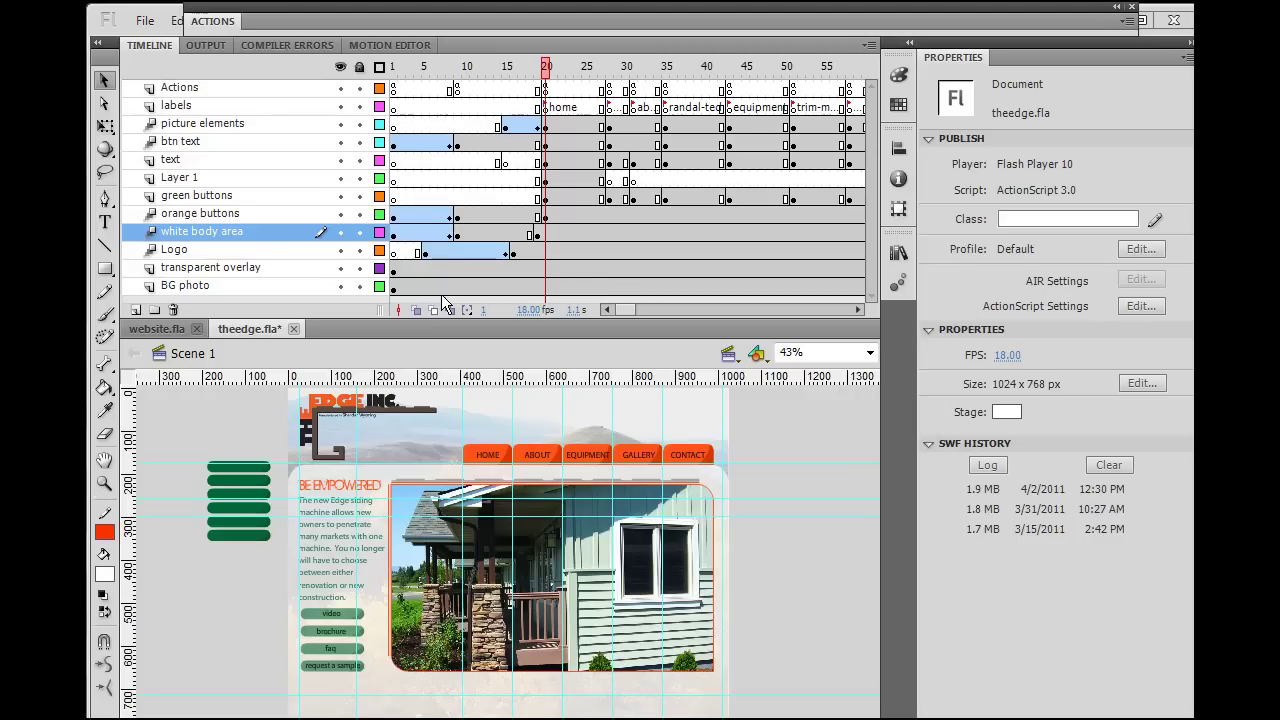
# Scrub theedge.fla's timeline back to frame 1 and forward to frame 4
pyautogui.click(509, 68)
pyautogui.moveTo(509, 68); pyautogui.dragTo(392, 68)
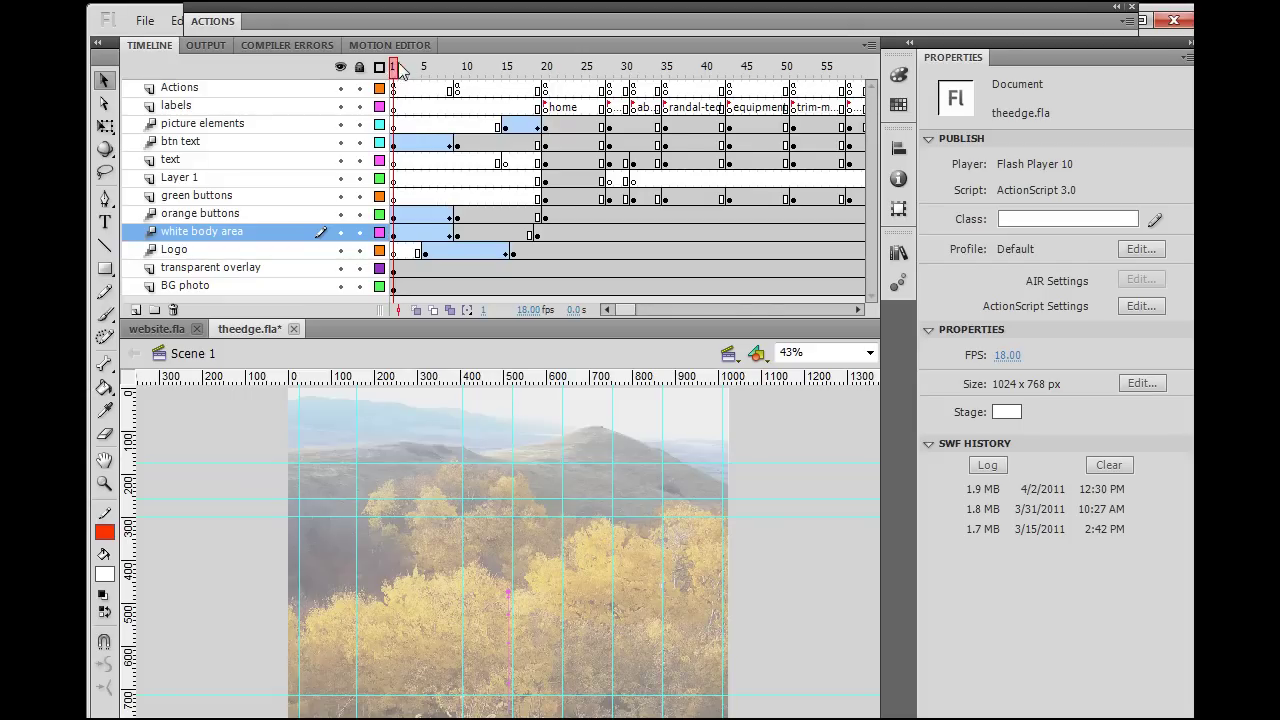
pyautogui.moveTo(392, 68); pyautogui.dragTo(547, 57)
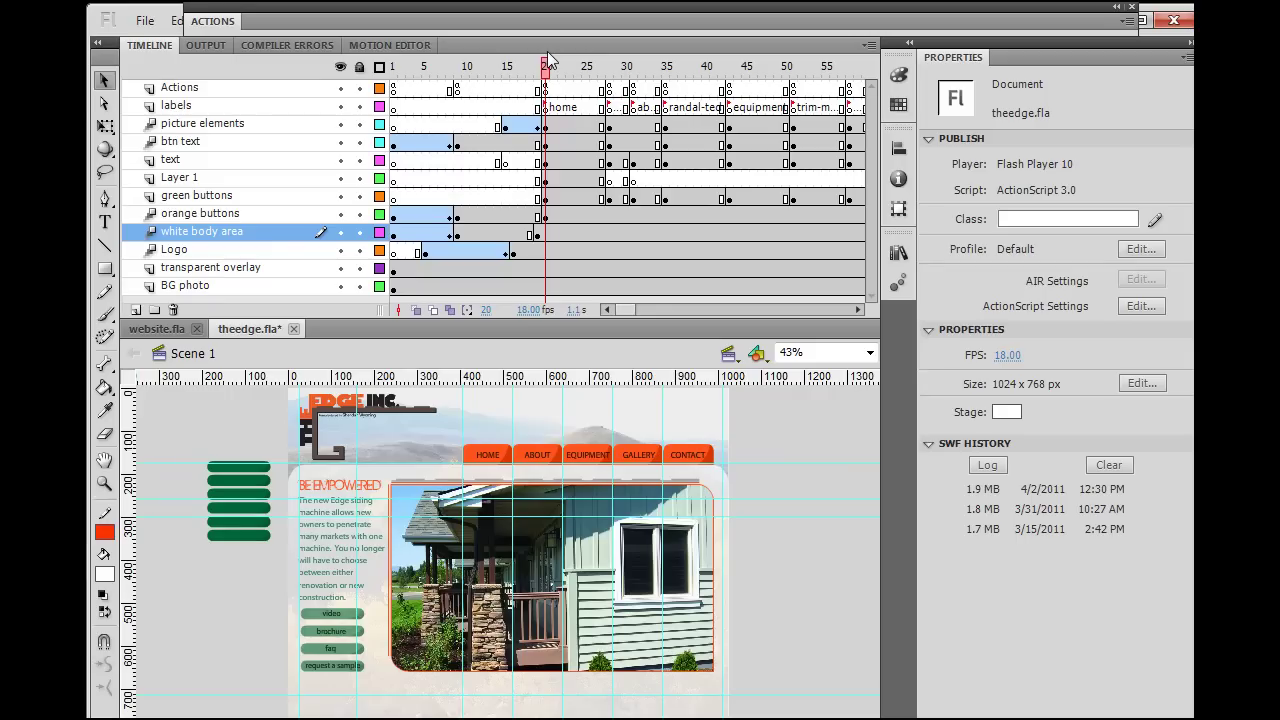
# Hide every layer except BG photo, lock BG photo, and go back to website.fla
pyautogui.click(340, 68)
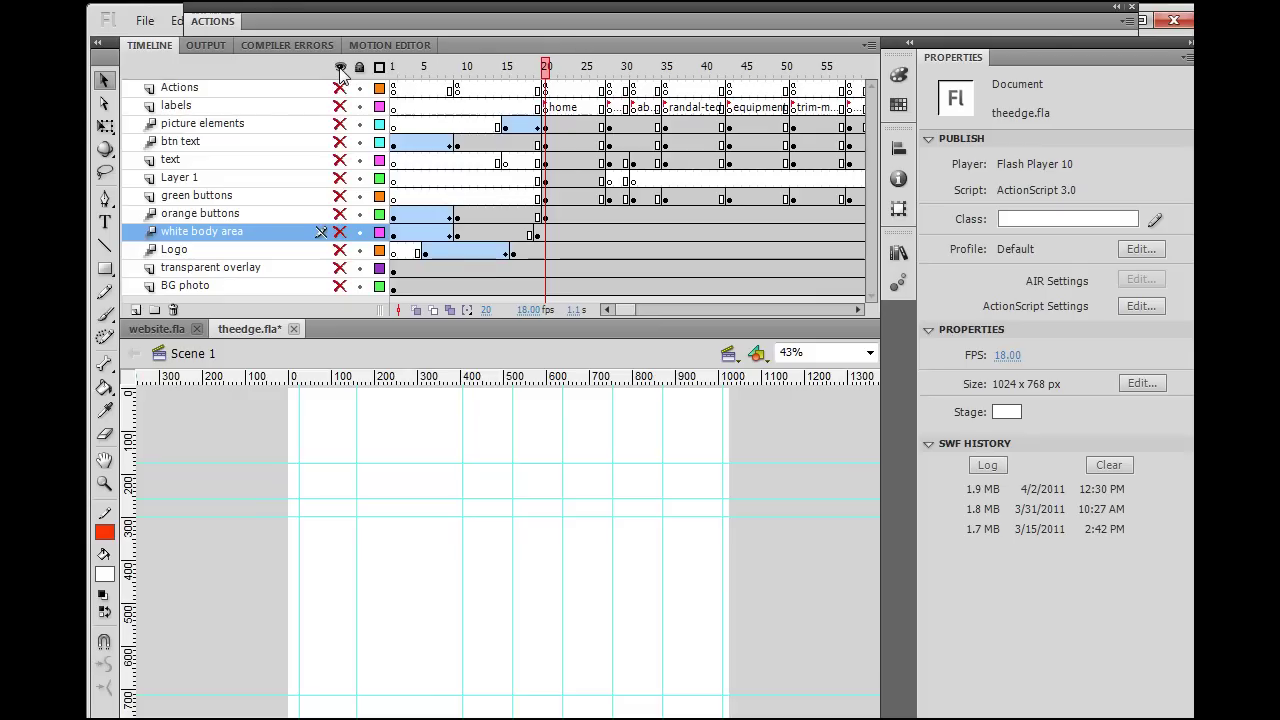
pyautogui.click(340, 68)
pyautogui.click(340, 68)
pyautogui.click(340, 287)
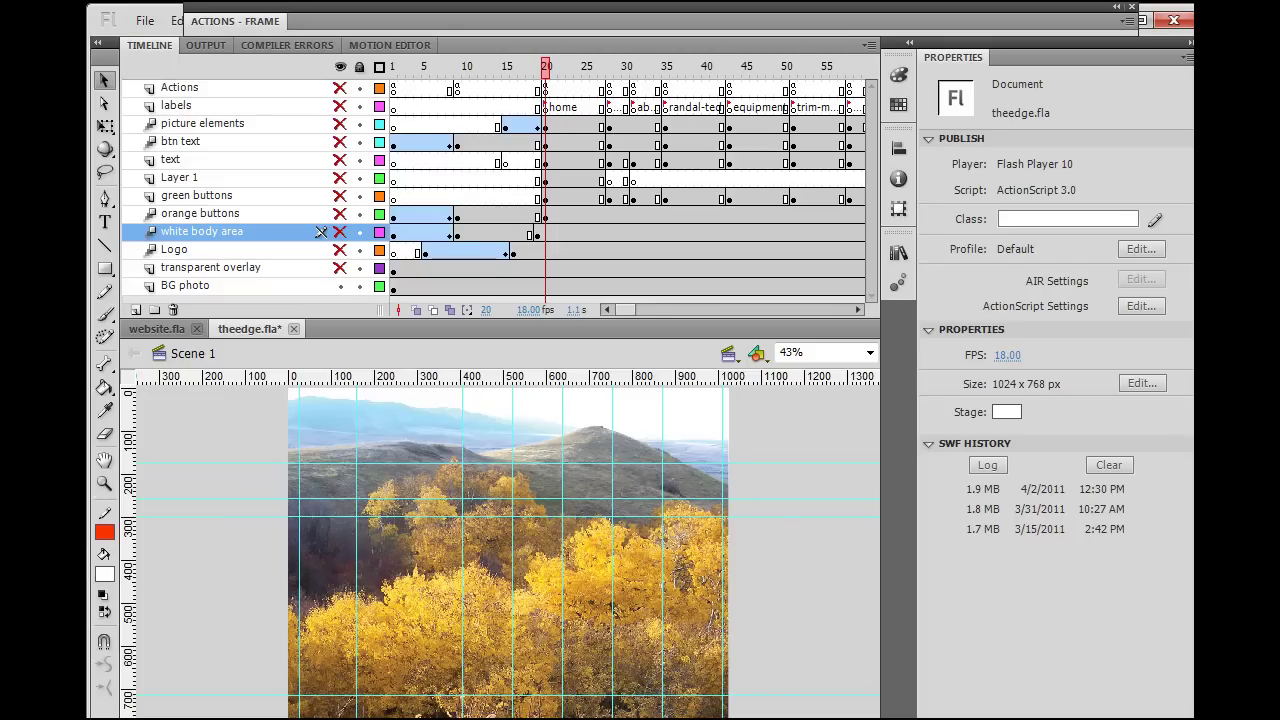
pyautogui.click(359, 287)
pyautogui.click(159, 331)
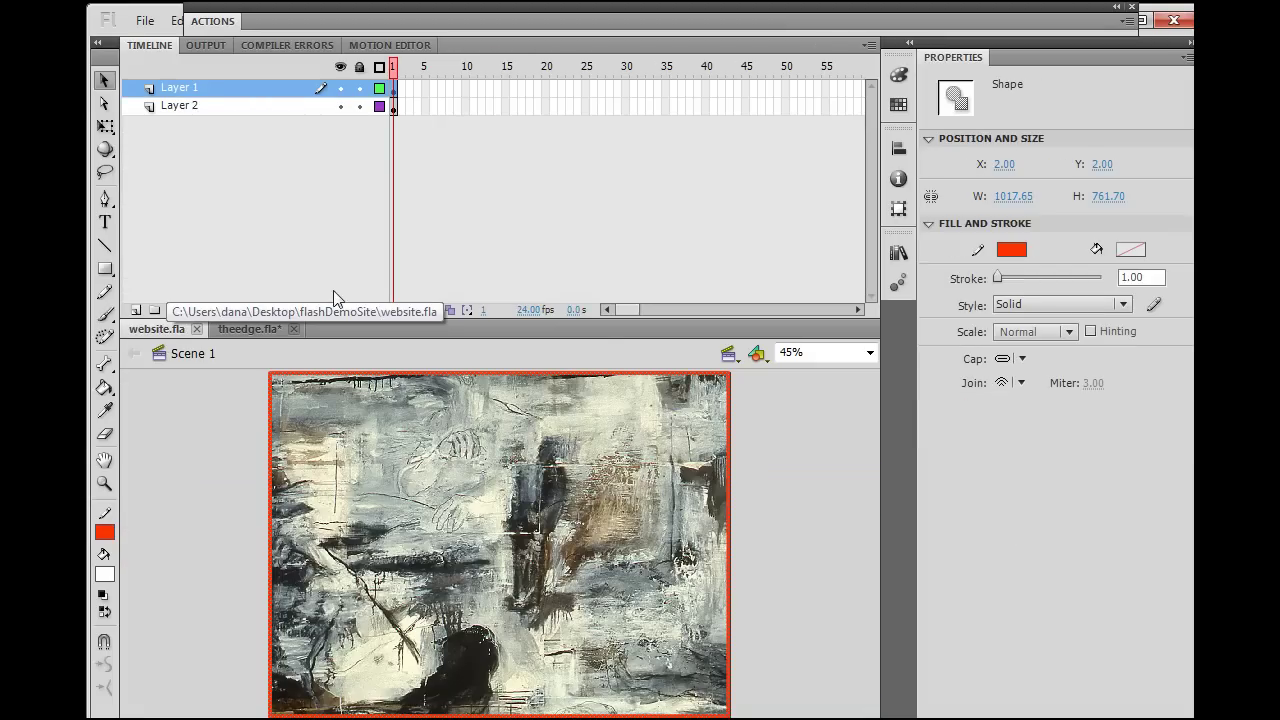
# Hide all layers except the painting layer and select the painting bitmap
pyautogui.click(341, 66)
pyautogui.click(340, 106)
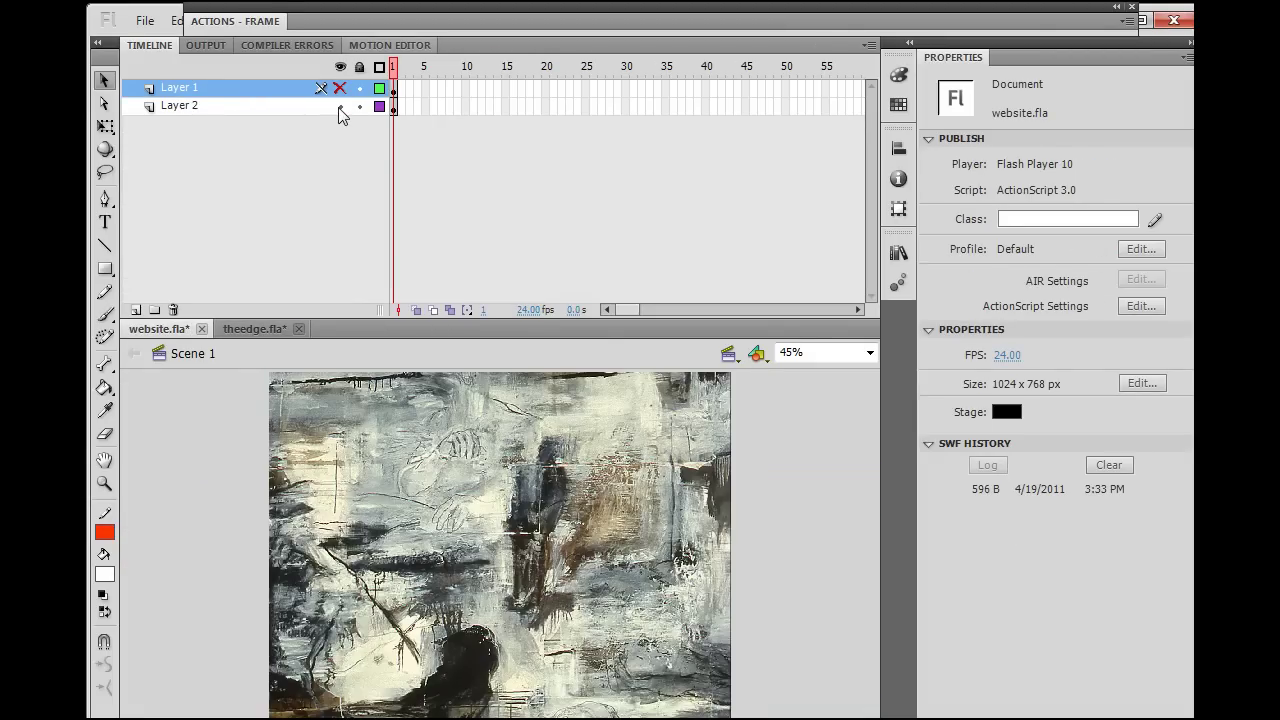
pyautogui.click(372, 528)
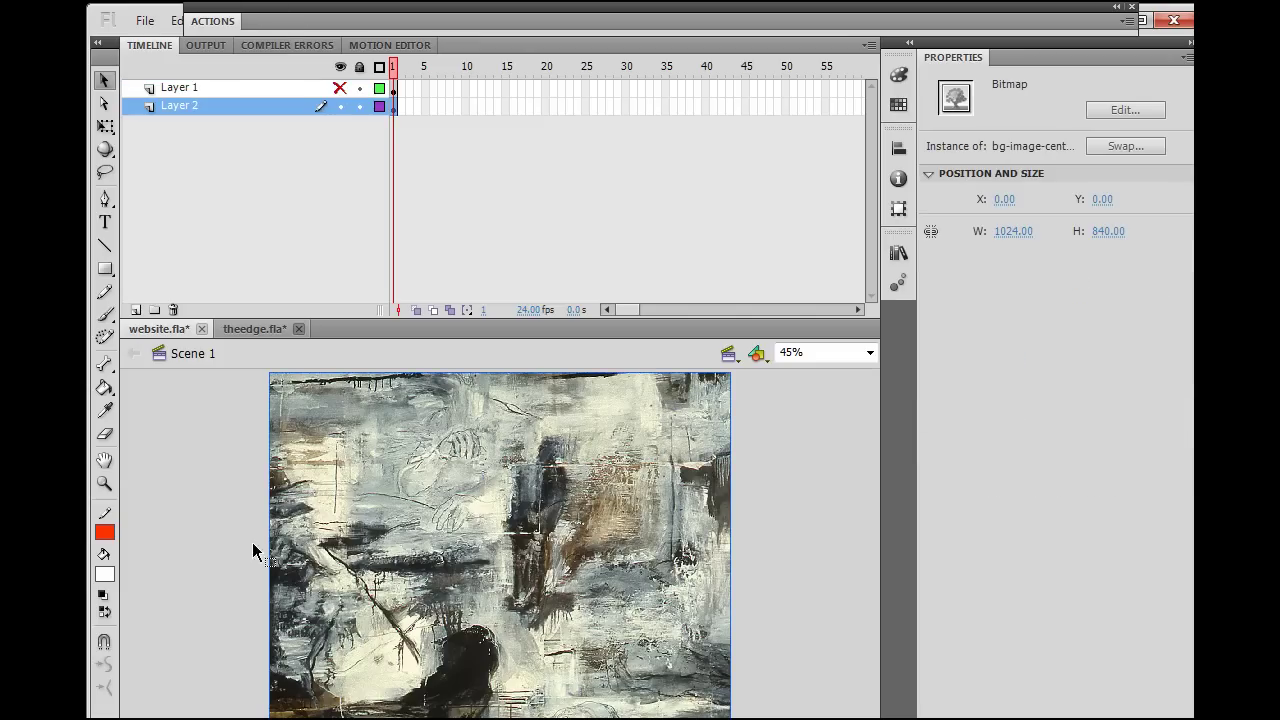
pyautogui.click(238, 530)
pyautogui.click(345, 540)
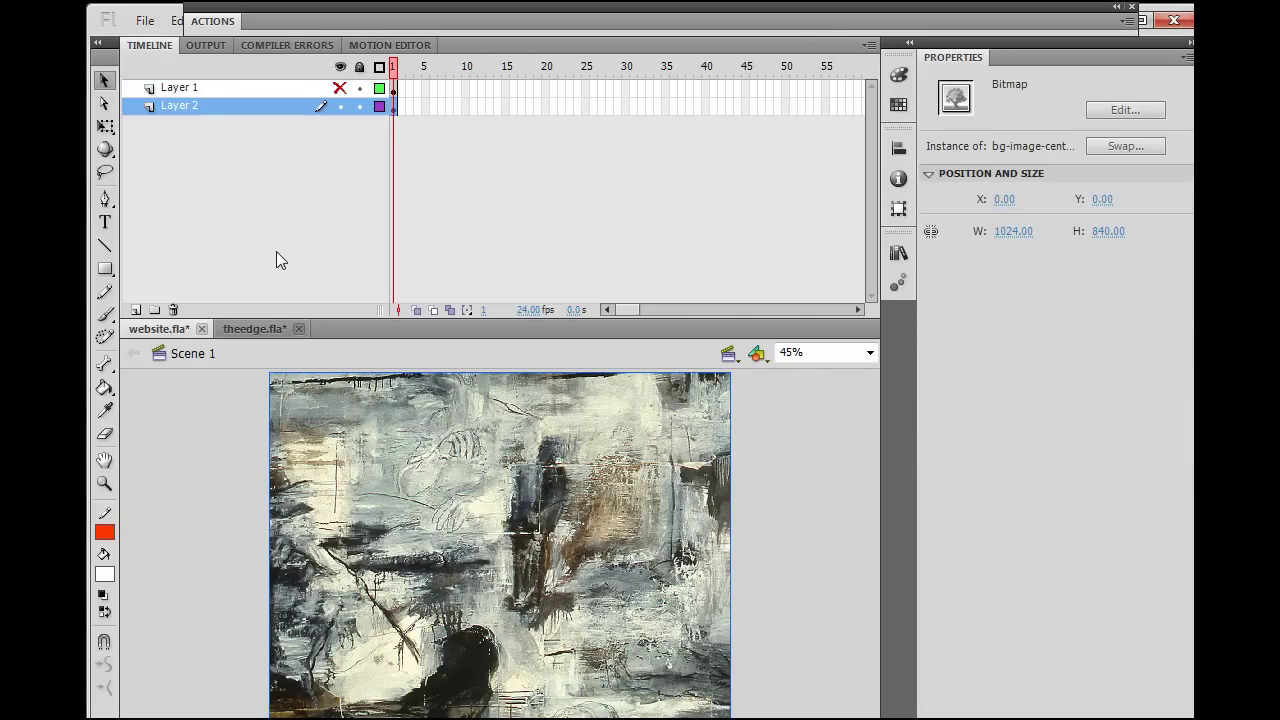
# Rename Layer 2 to 'BG-Photo'
pyautogui.doubleClick(179, 108)
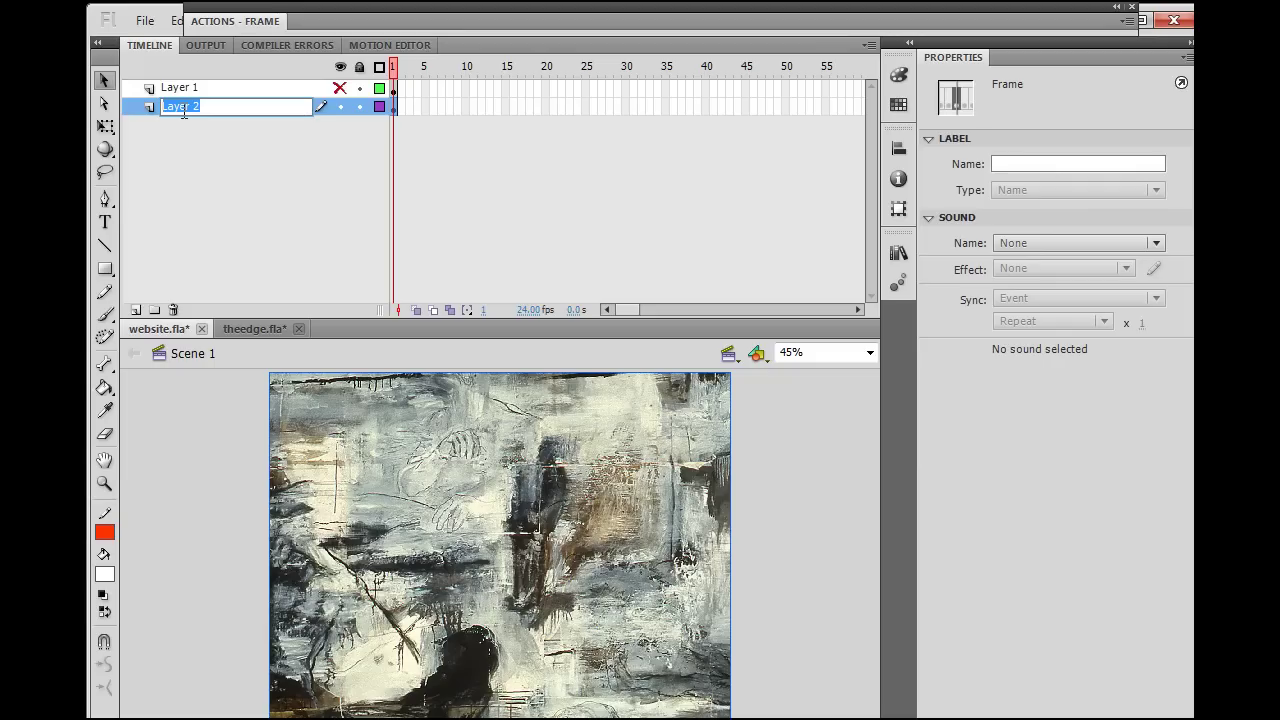
pyautogui.write('BG-Photo')
pyautogui.click(244, 192)
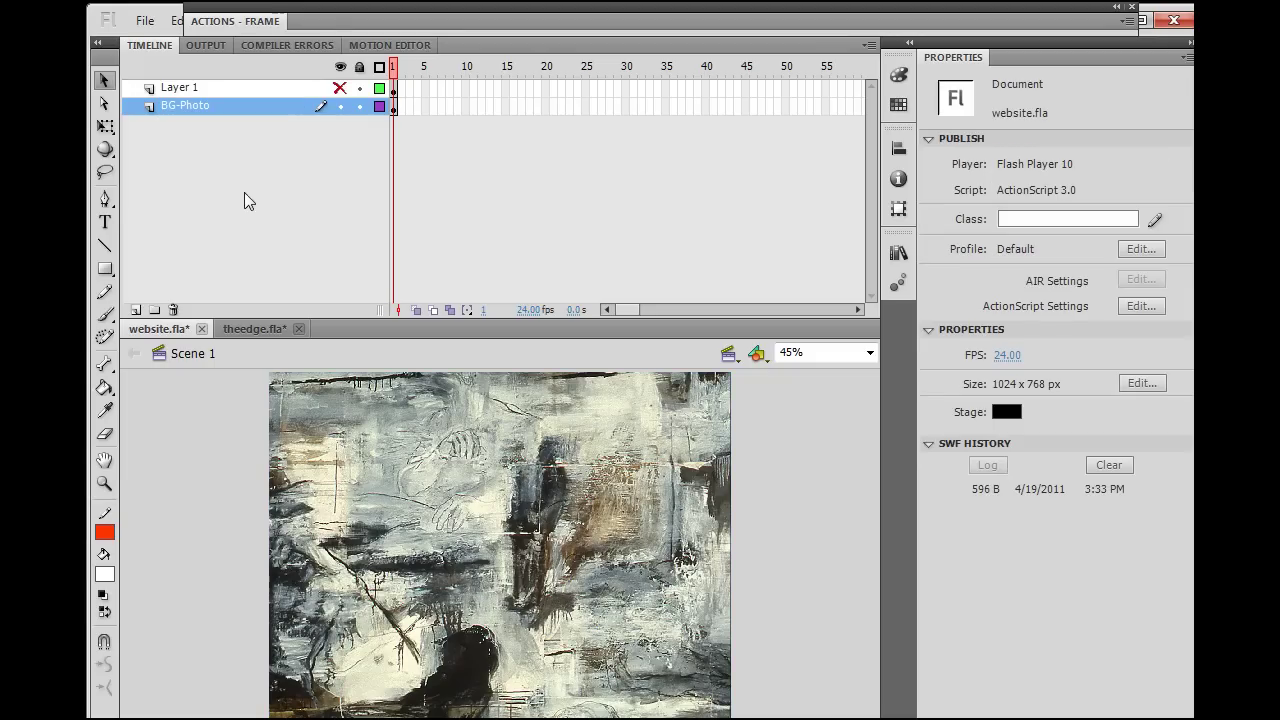
pyautogui.click(174, 108)
pyautogui.doubleClick(188, 108)
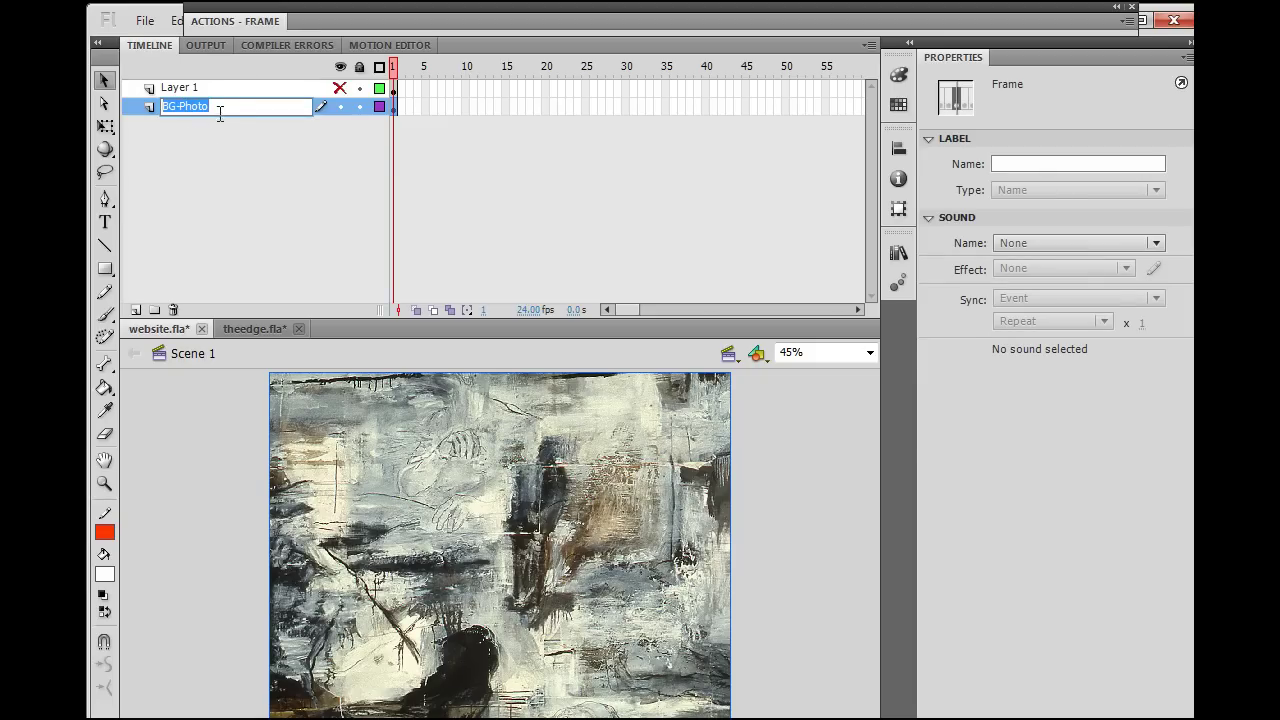
pyautogui.click(220, 134)
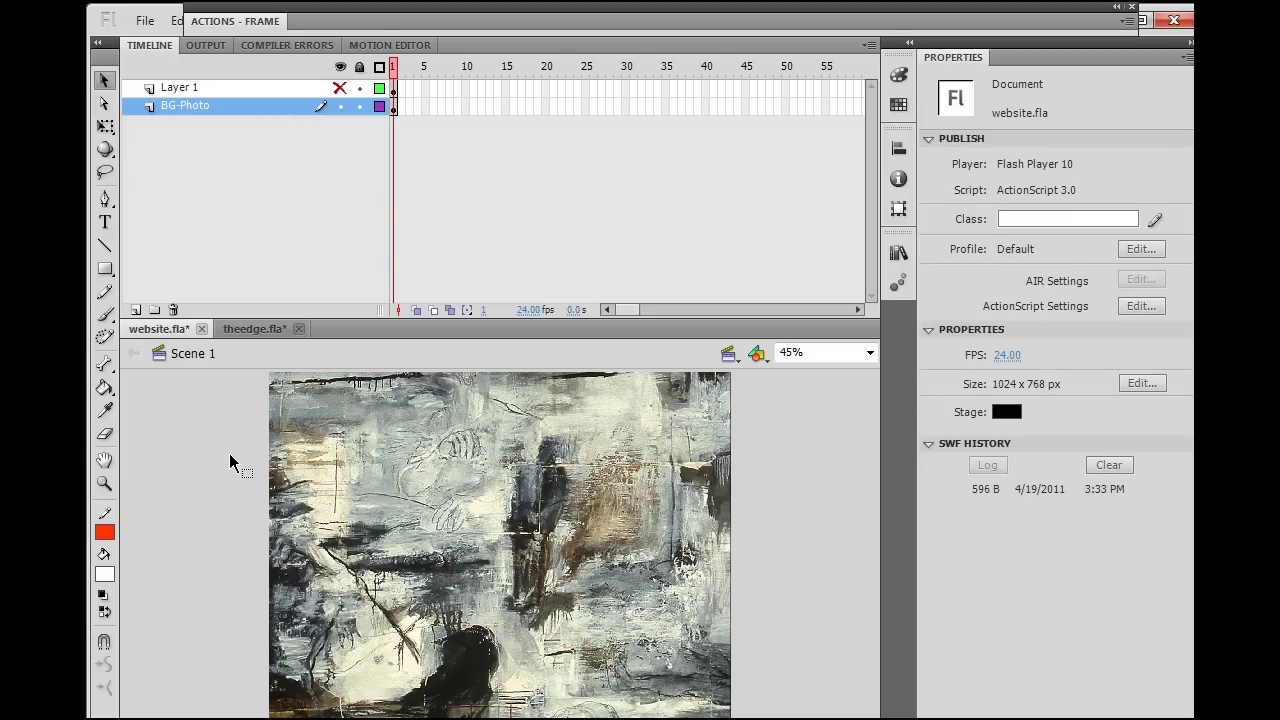
# Select the painting several times to check its size and position
pyautogui.click(724, 514)
pyautogui.click(757, 520)
pyautogui.click(491, 428)
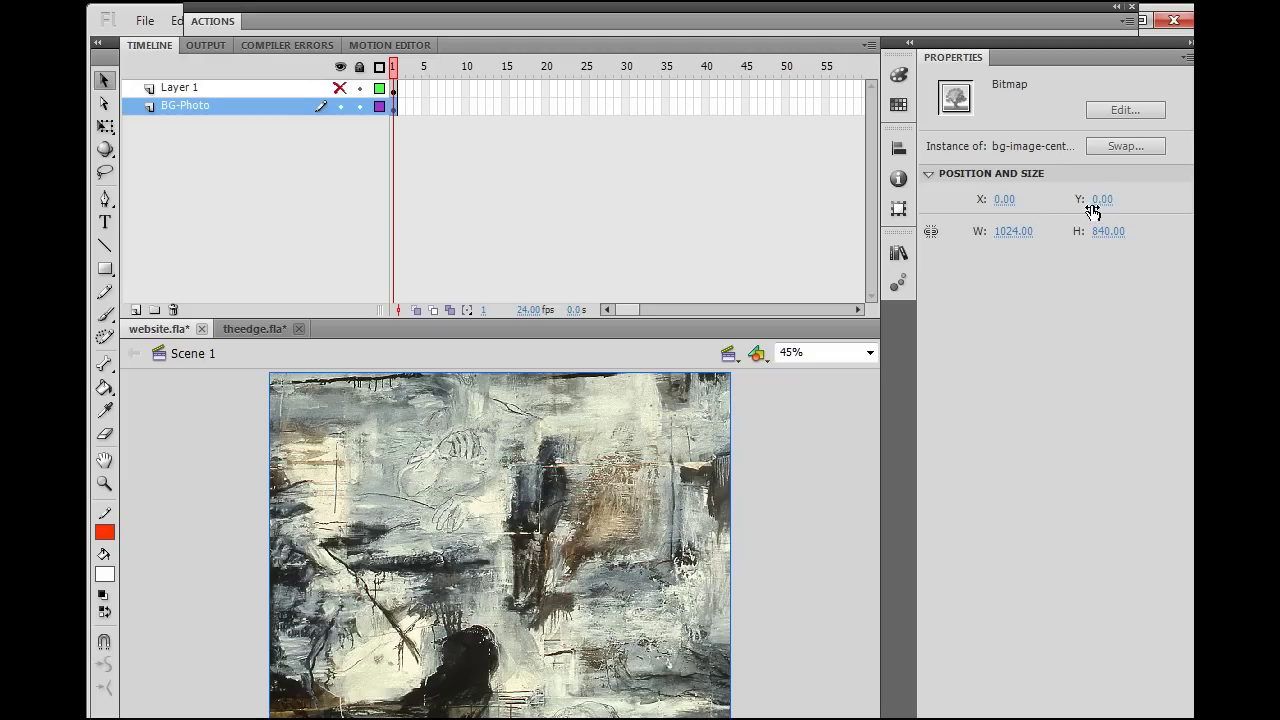
pyautogui.click(790, 472)
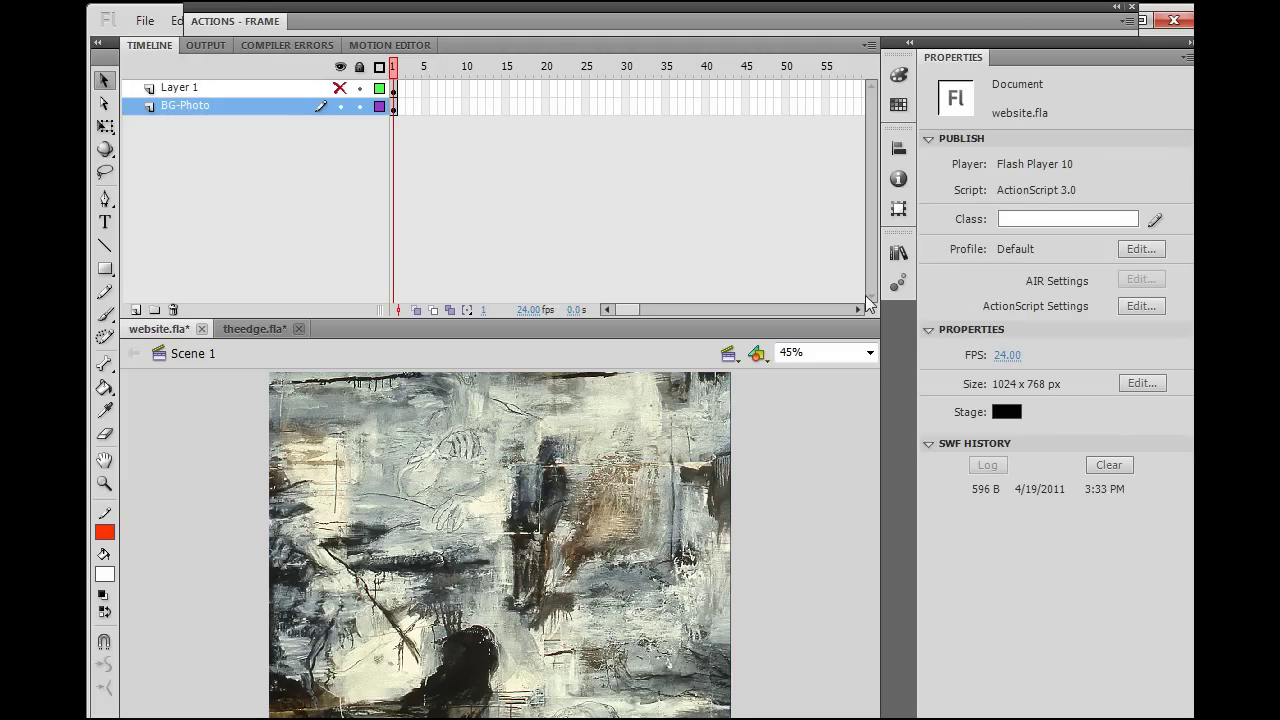
pyautogui.click(622, 496)
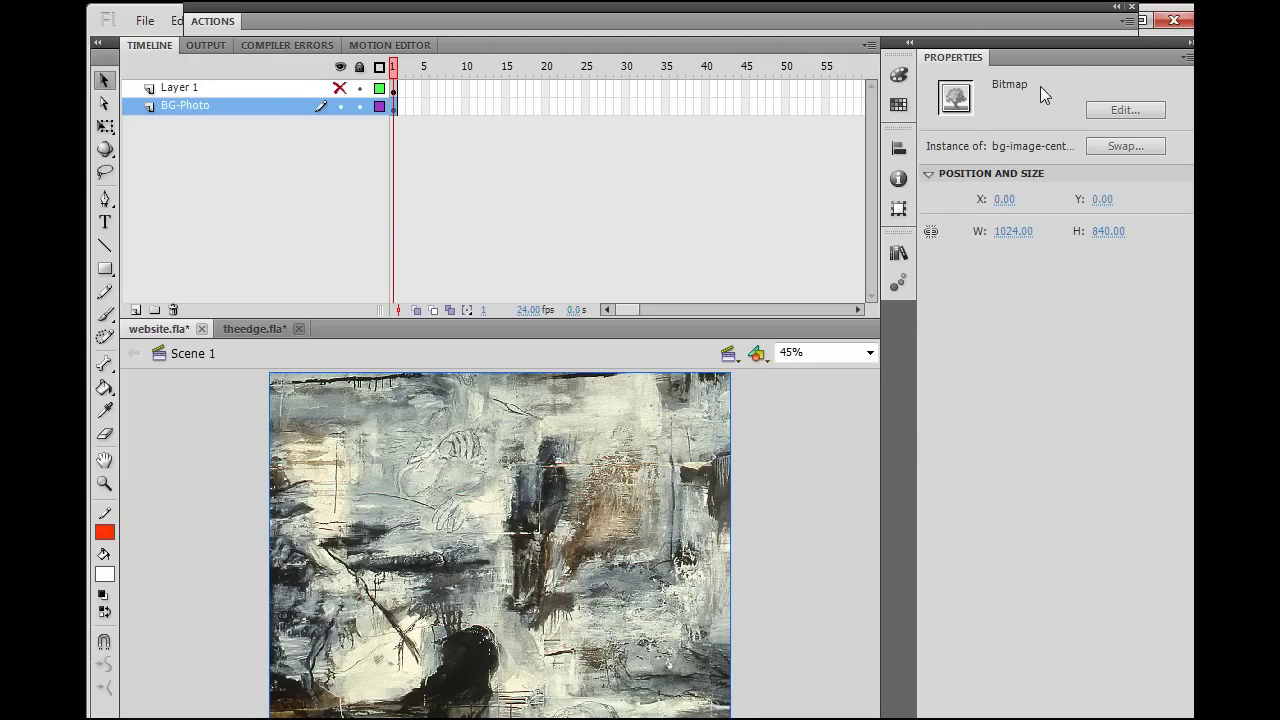
pyautogui.click(846, 507)
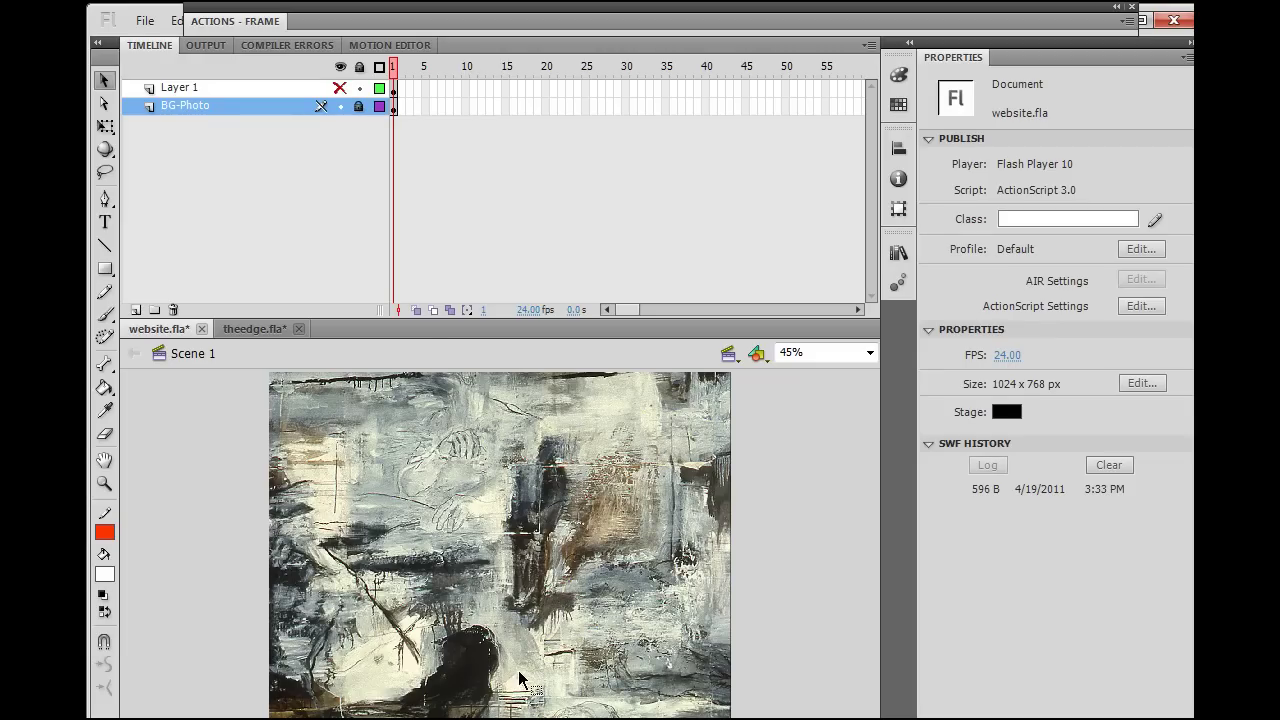
# In theedge.fla, toggle the transparent overlay layer to compare, lock it, and return to website.fla
pyautogui.click(243, 328)
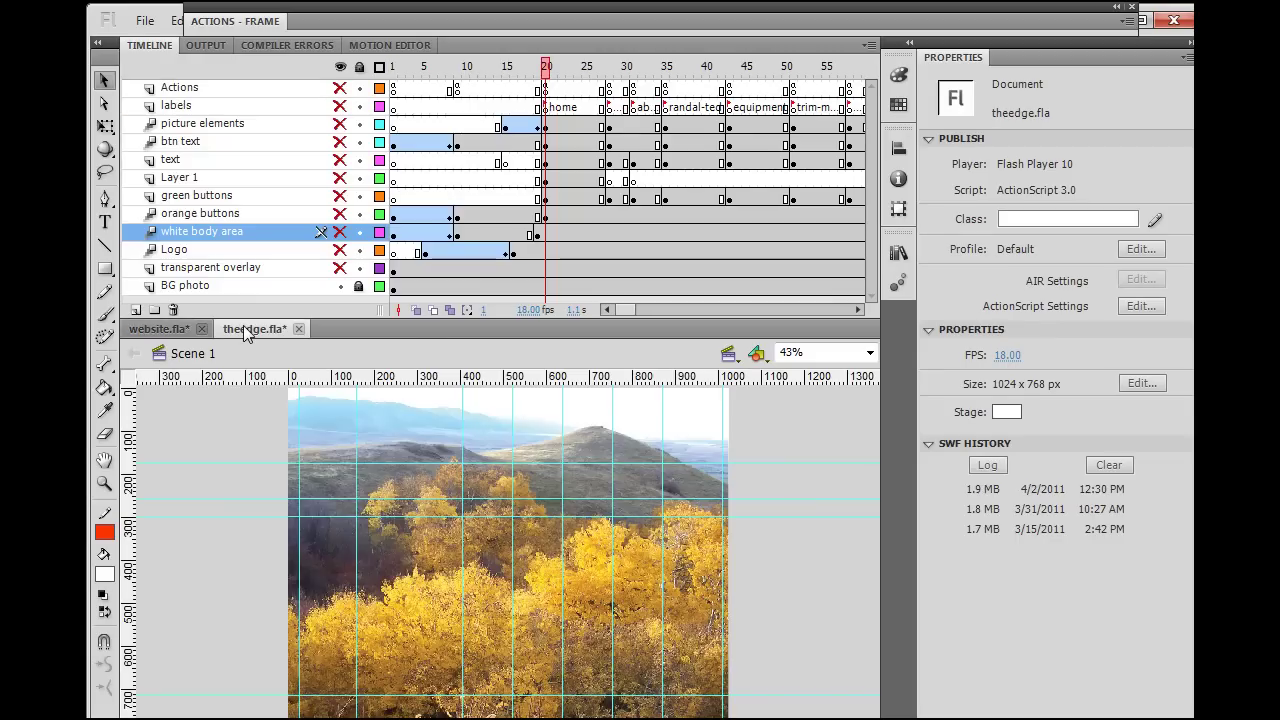
pyautogui.click(339, 268)
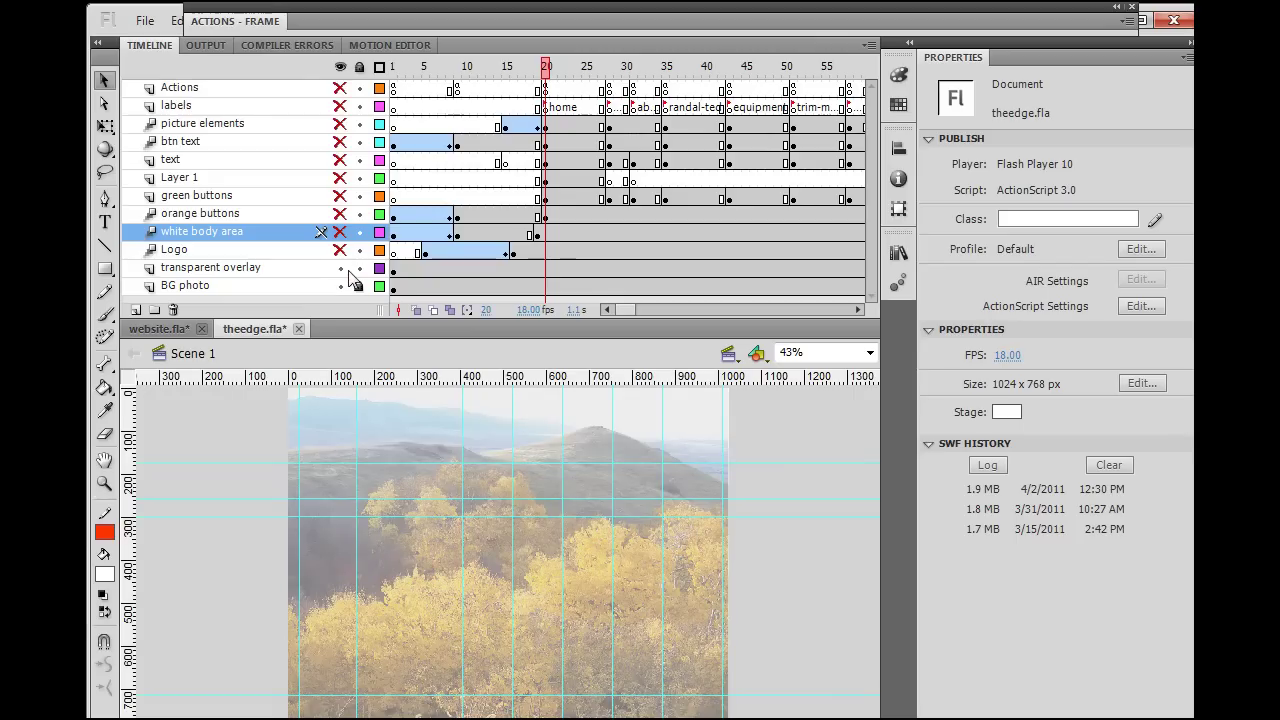
pyautogui.click(340, 268)
pyautogui.click(340, 268)
pyautogui.click(359, 268)
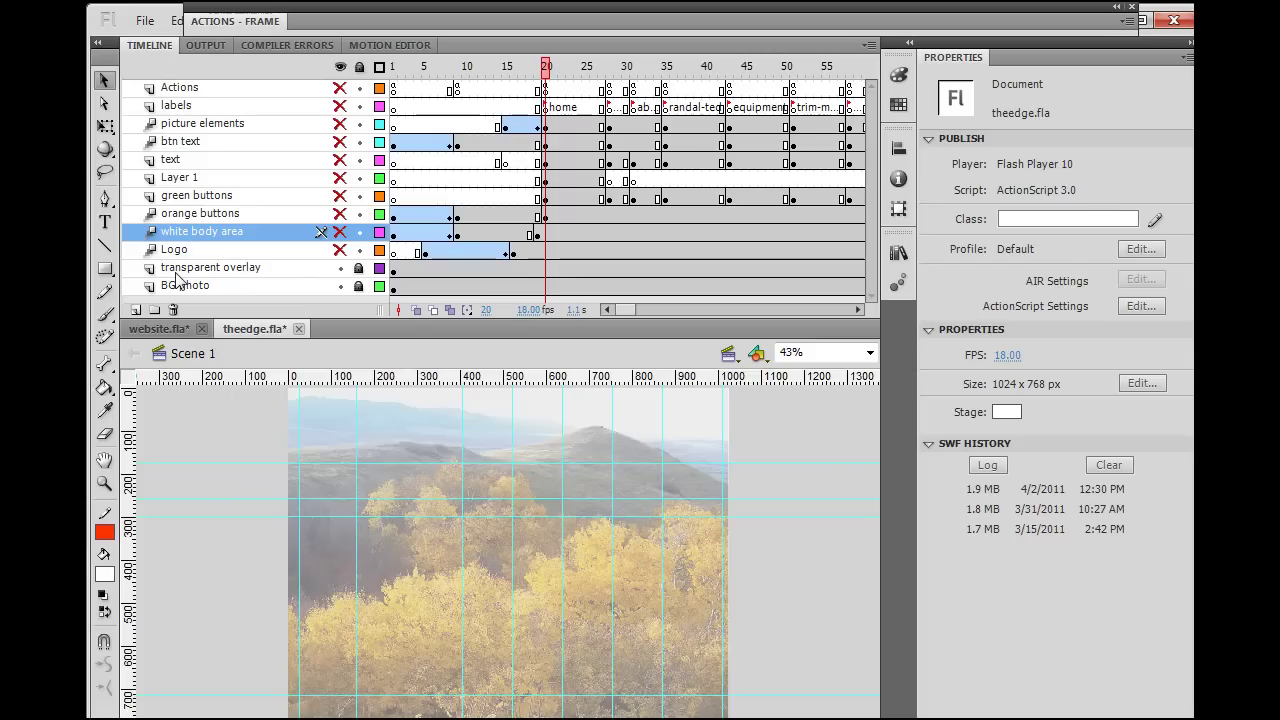
pyautogui.click(152, 330)
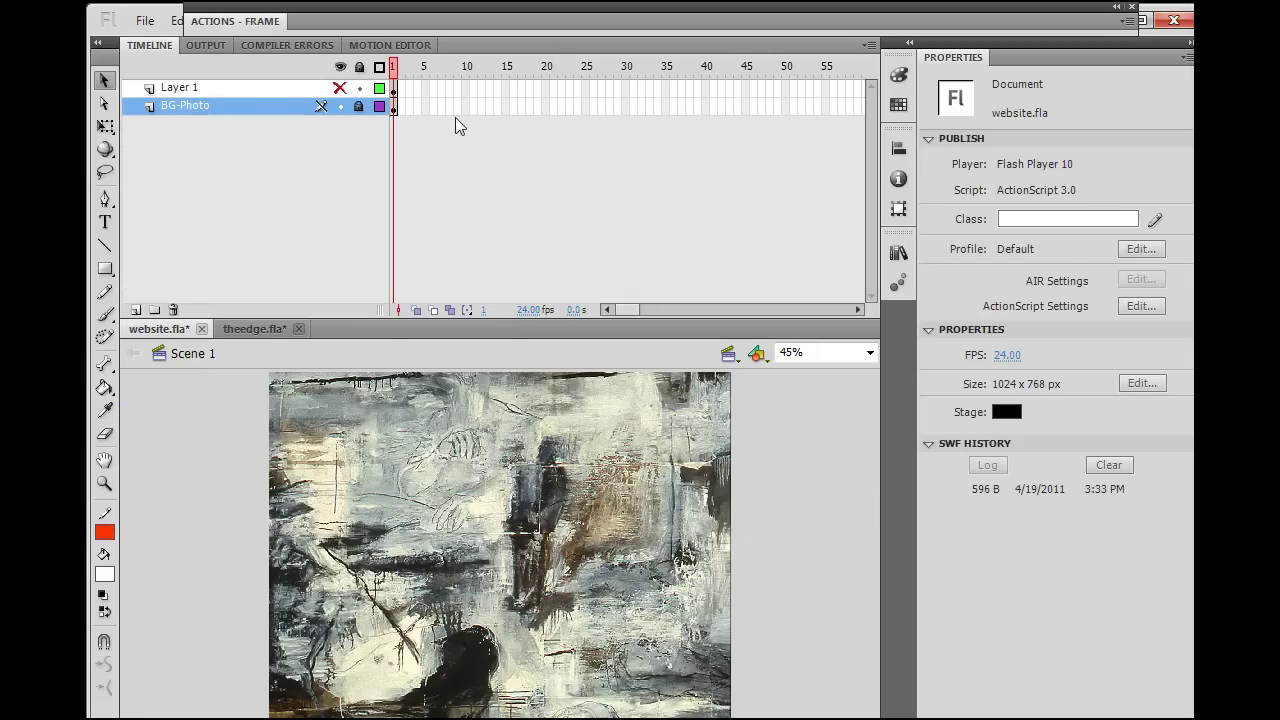
# Unhide Layer 1 and delete the red outline around the painting
pyautogui.click(340, 88)
pyautogui.click(271, 471)
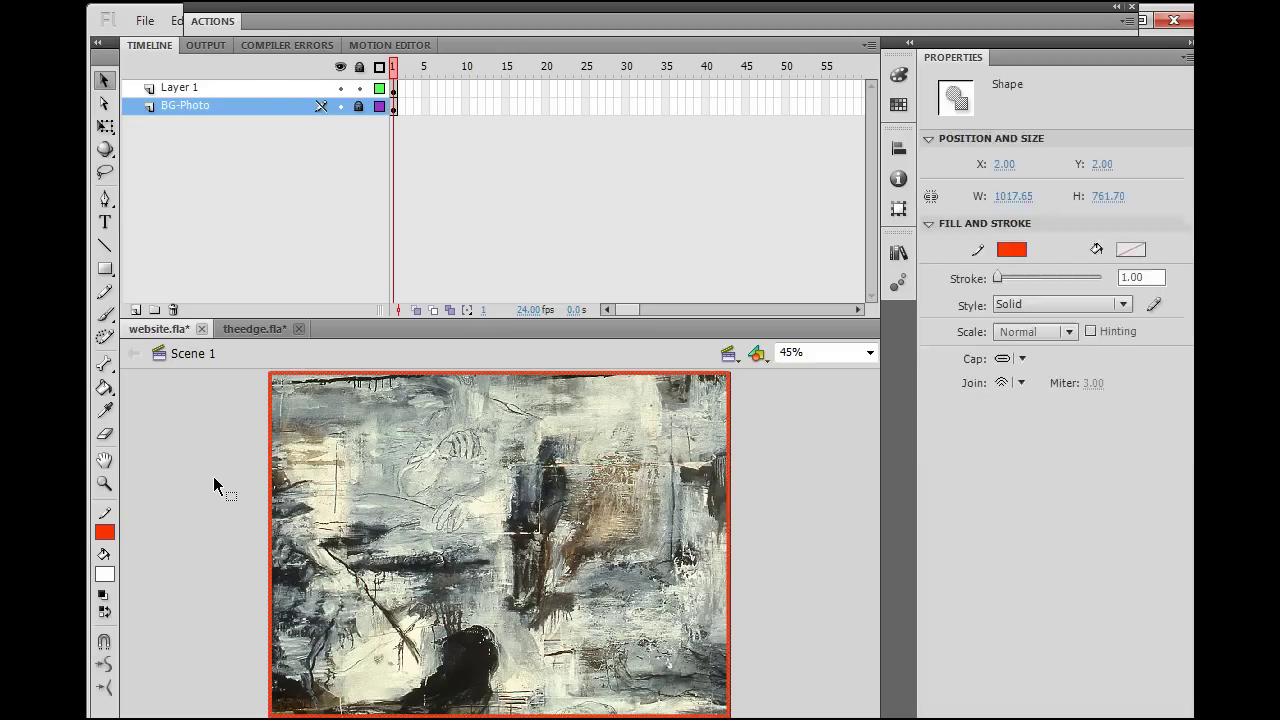
pyautogui.click(221, 485)
pyautogui.click(273, 472)
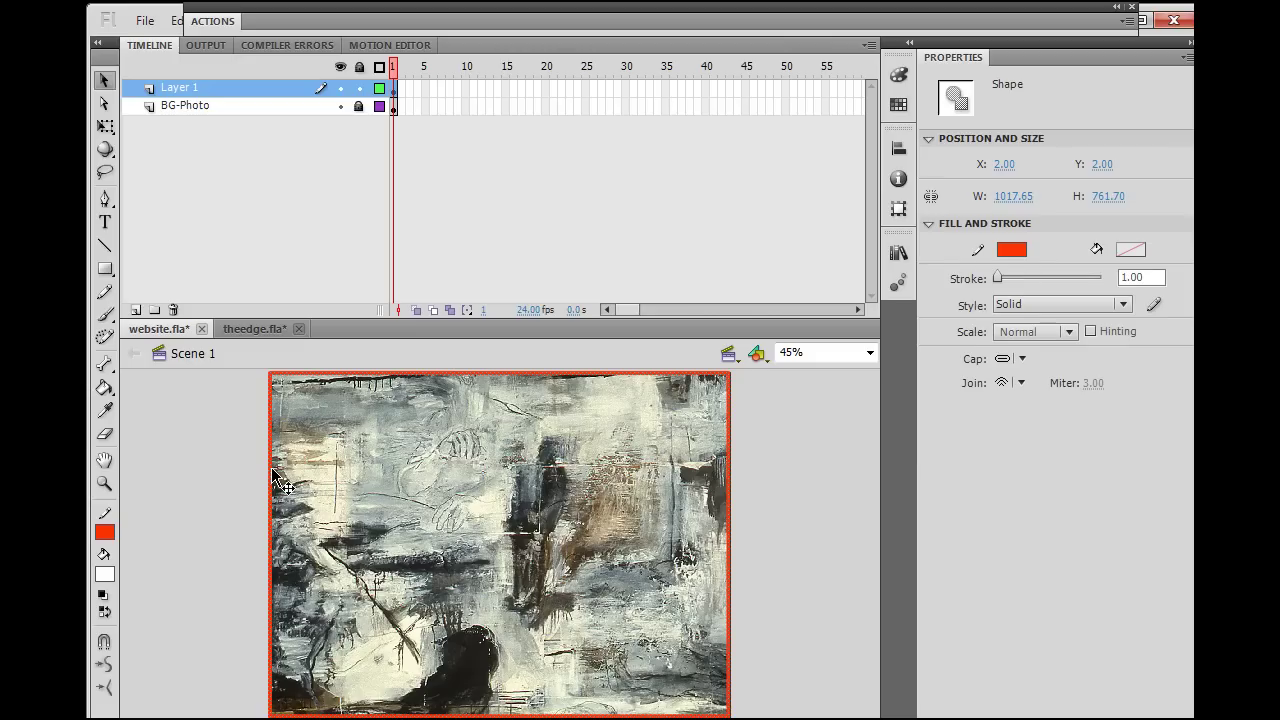
pyautogui.press('Delete')
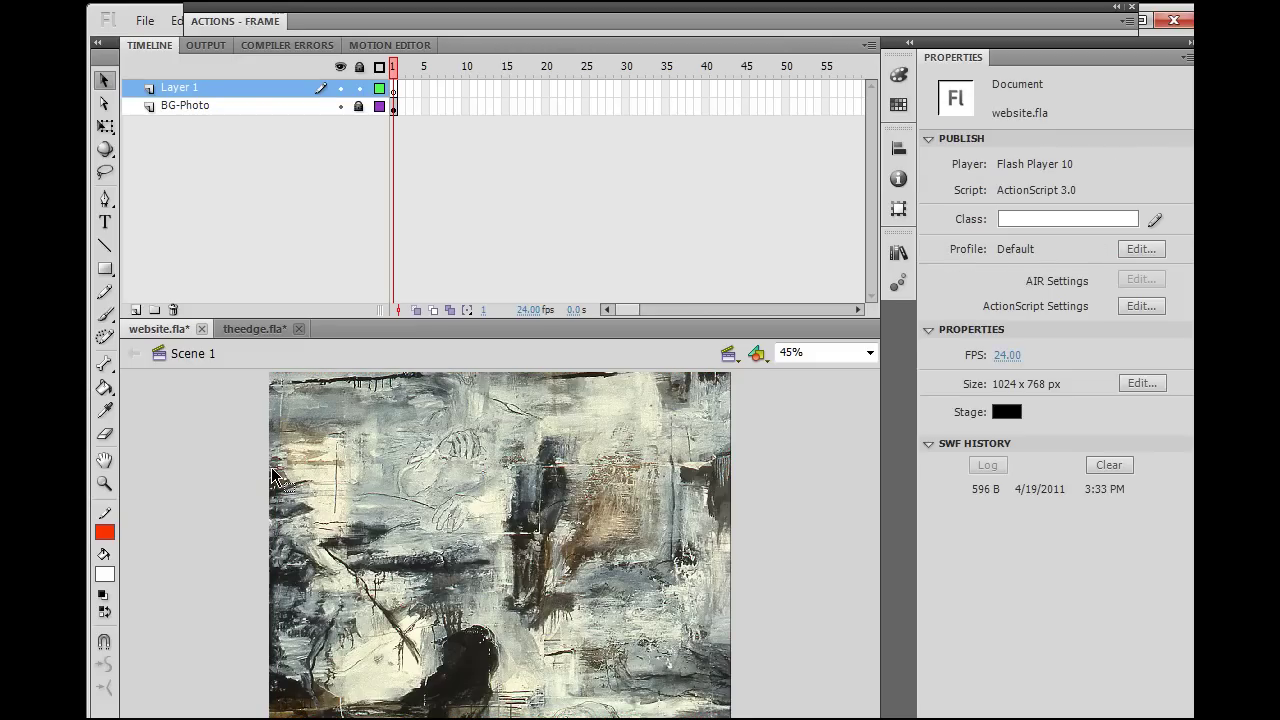
# Rename Layer 1 to 'transparent-overlay'
pyautogui.doubleClick(179, 89)
pyautogui.write('tra')
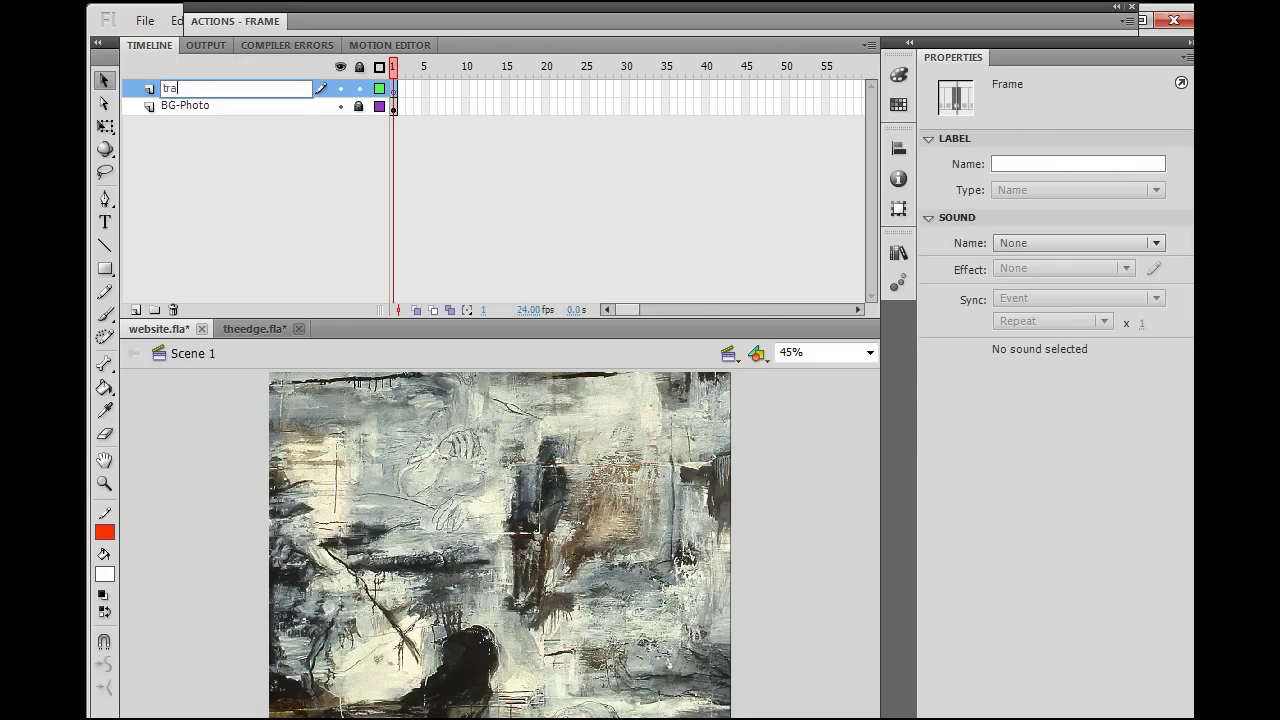
pyautogui.write('nsparent overlay')
pyautogui.hotkey('ctrl', 'Left')
pyautogui.press('BackSpace')
pyautogui.write('-')
pyautogui.click(242, 179)
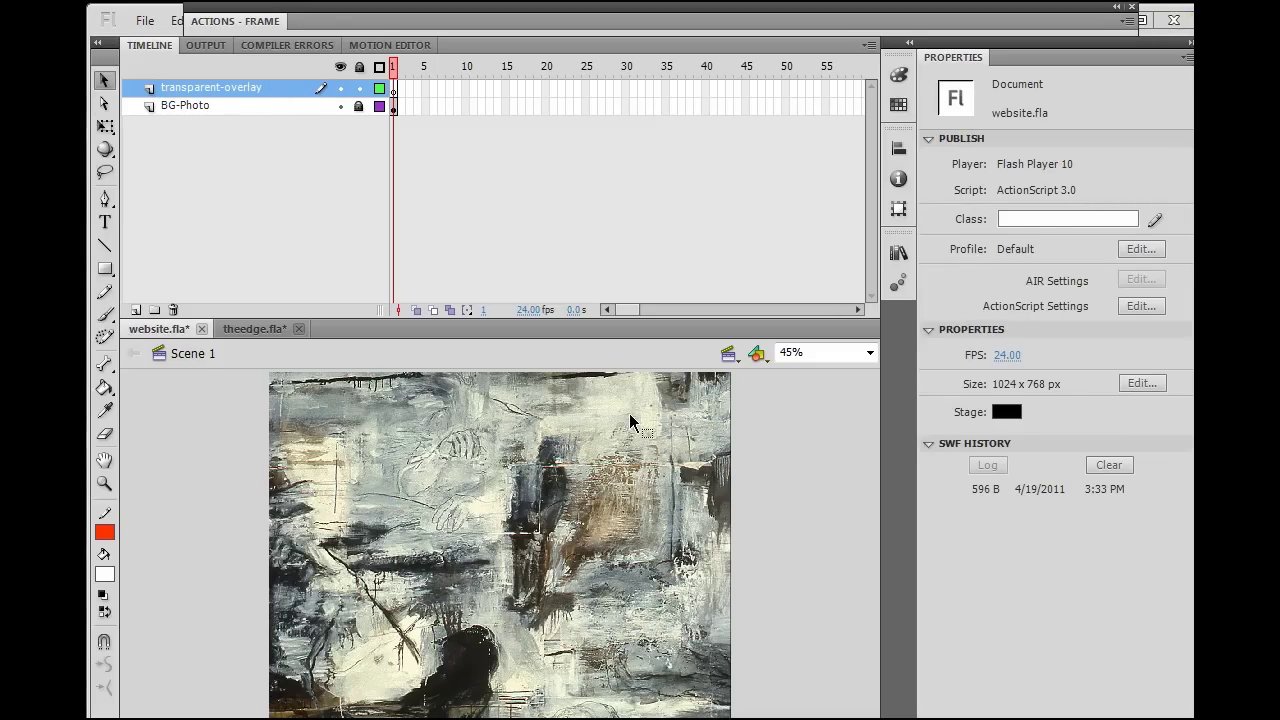
# Draw a black rectangle with no stroke over the middle of the painting
pyautogui.click(105, 270)
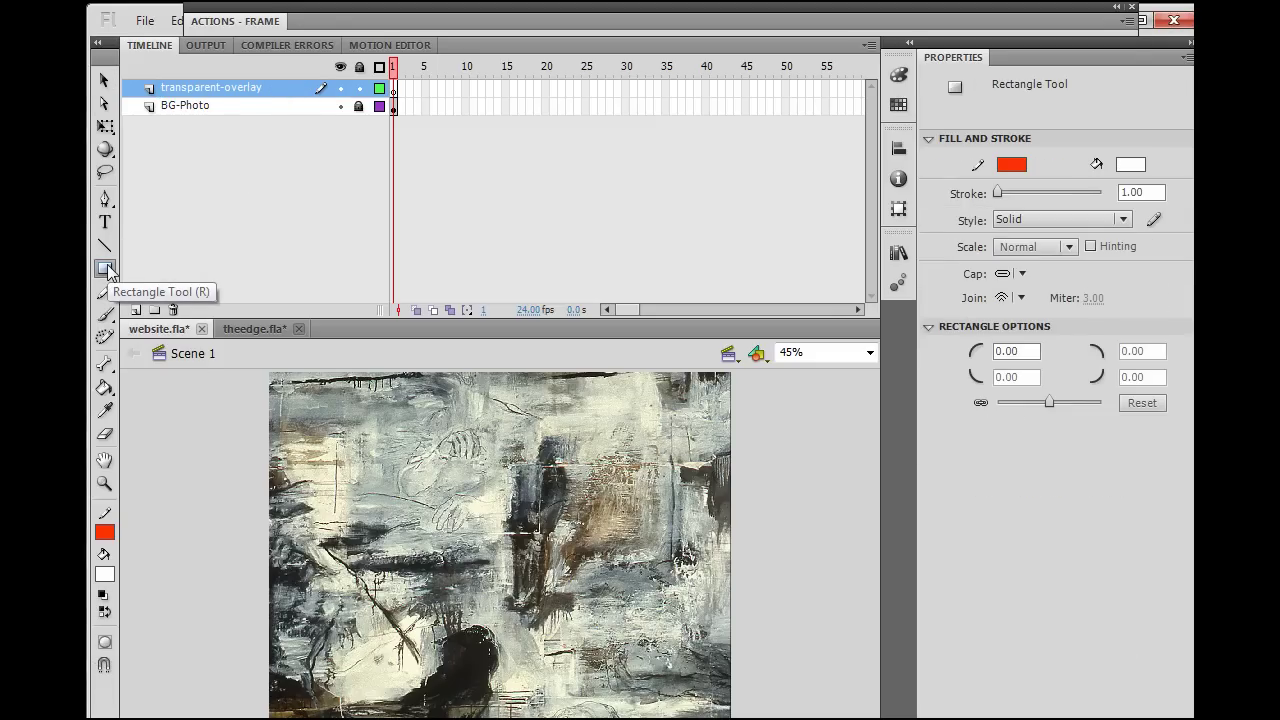
pyautogui.click(105, 530)
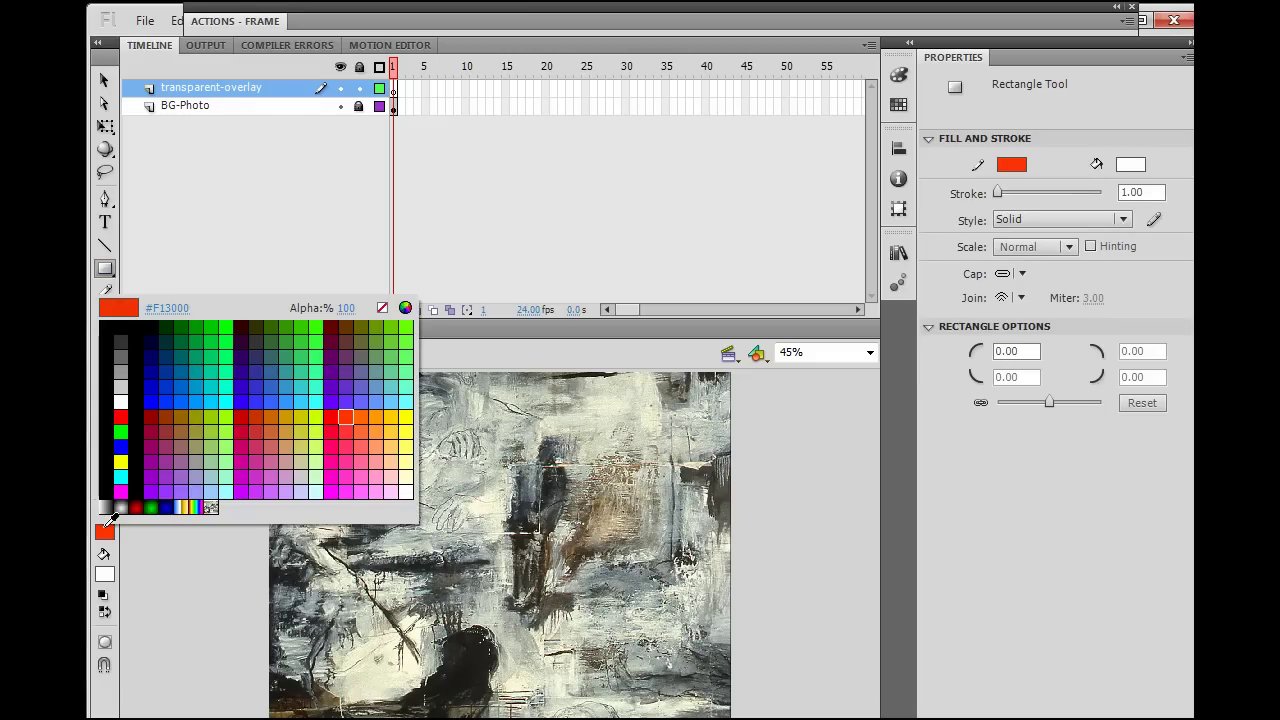
pyautogui.click(382, 308)
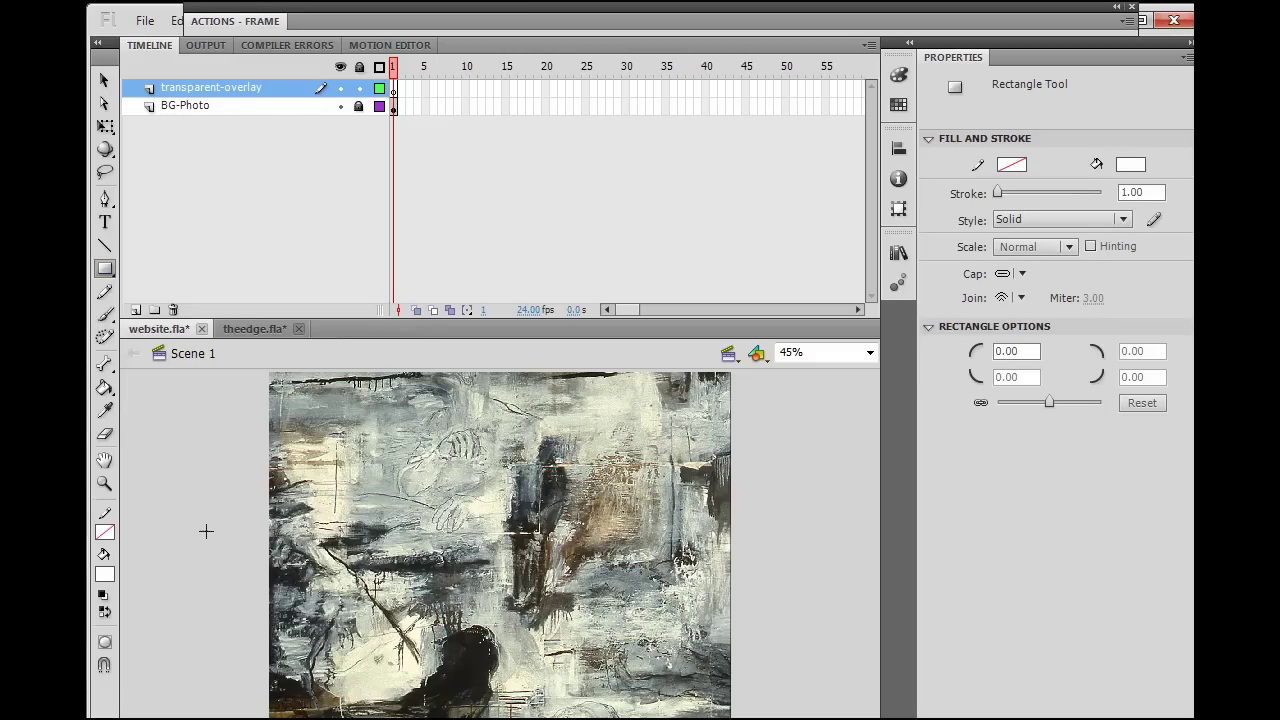
pyautogui.click(105, 576)
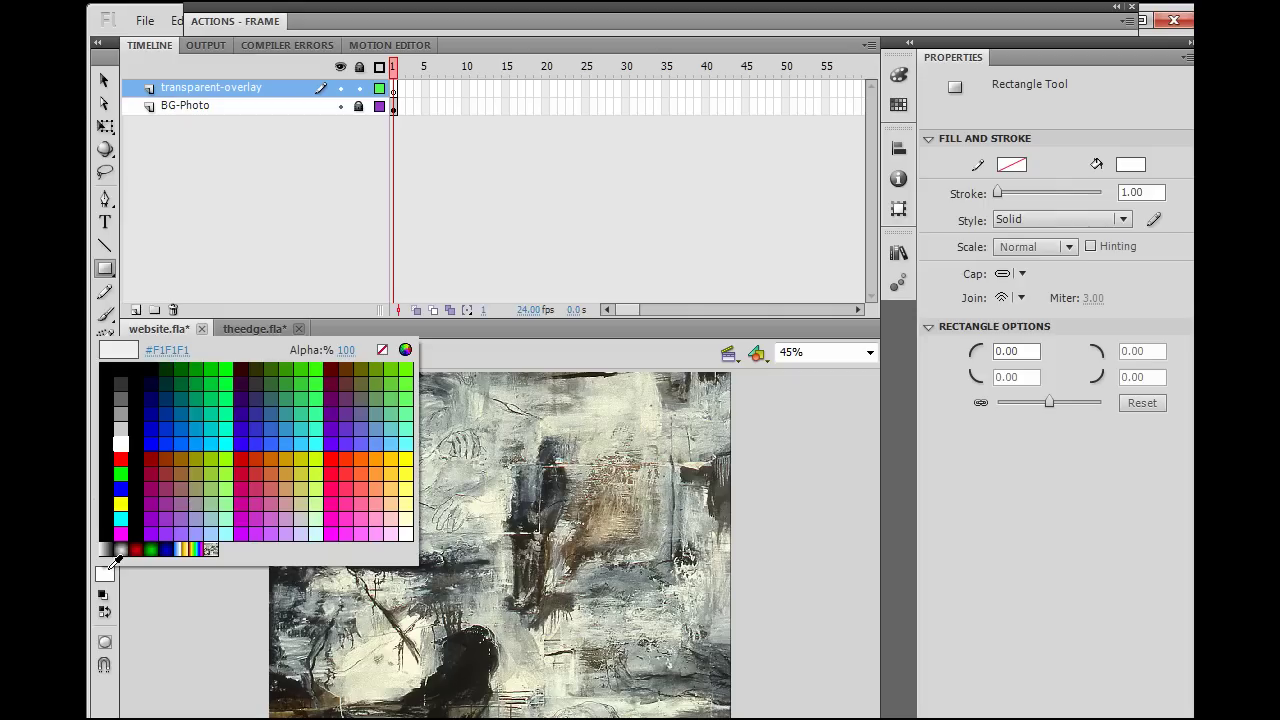
pyautogui.click(108, 370)
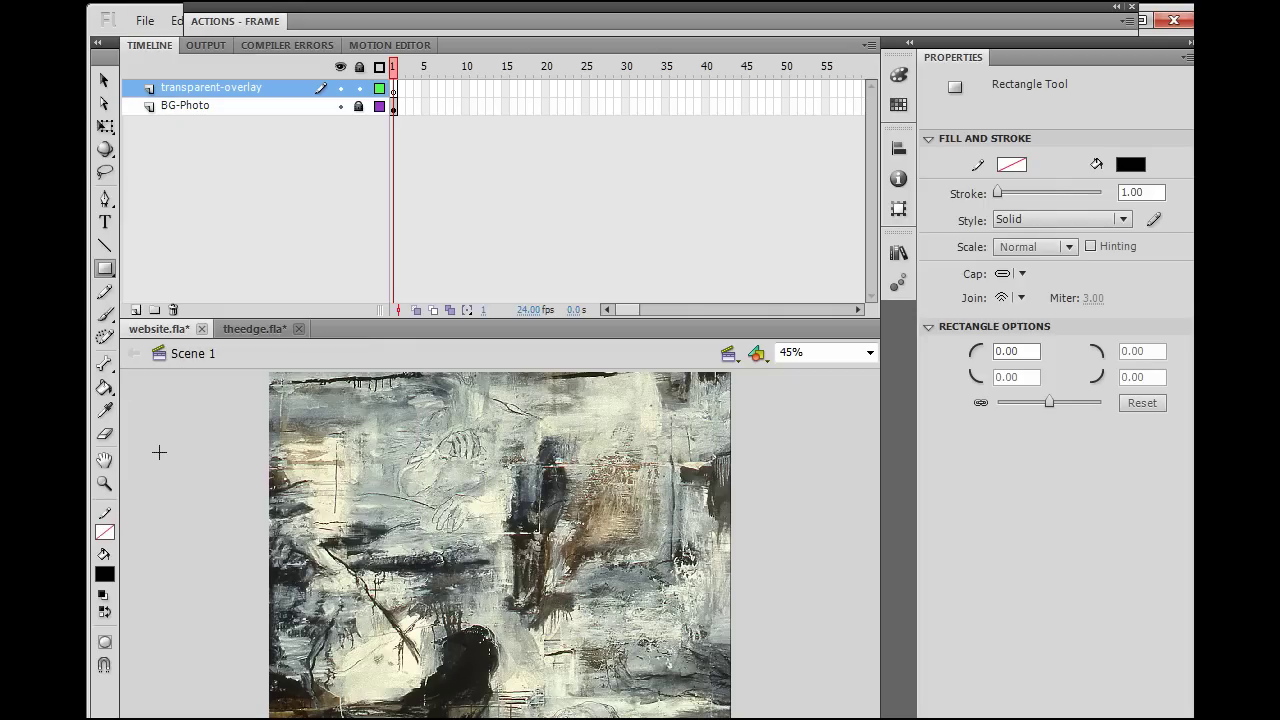
pyautogui.click(105, 268)
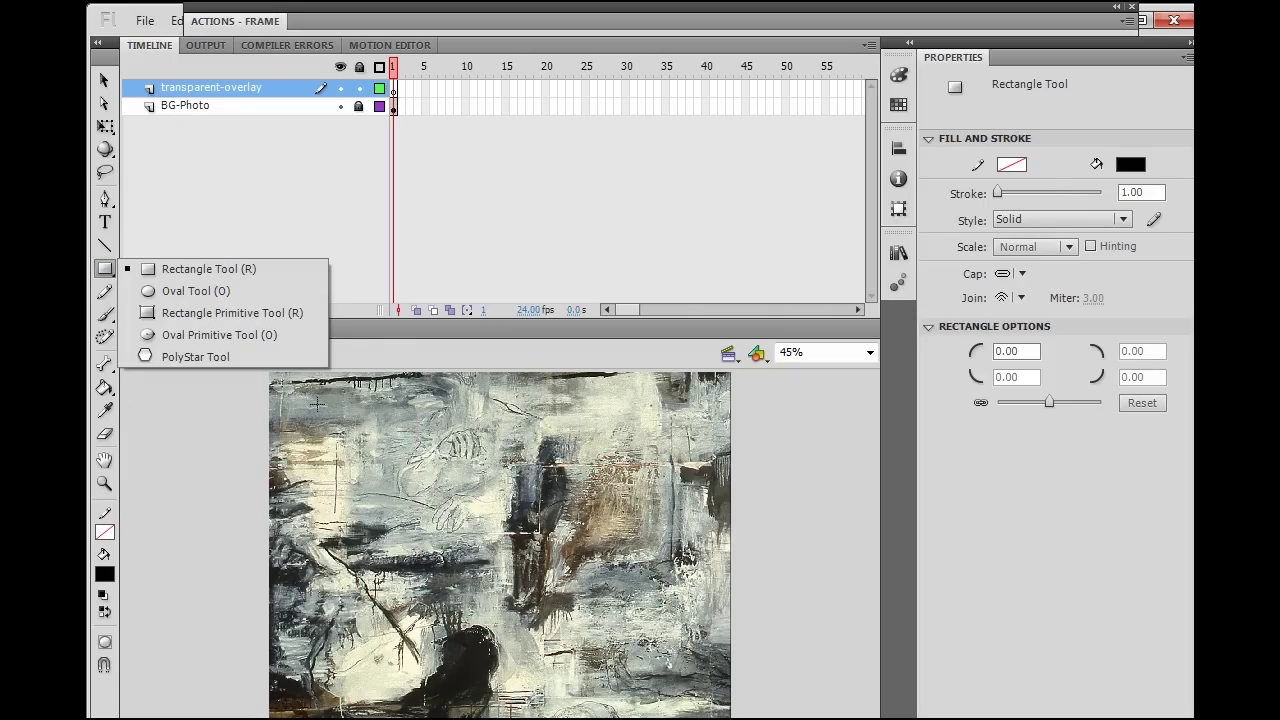
pyautogui.moveTo(313, 399); pyautogui.dragTo(673, 646)
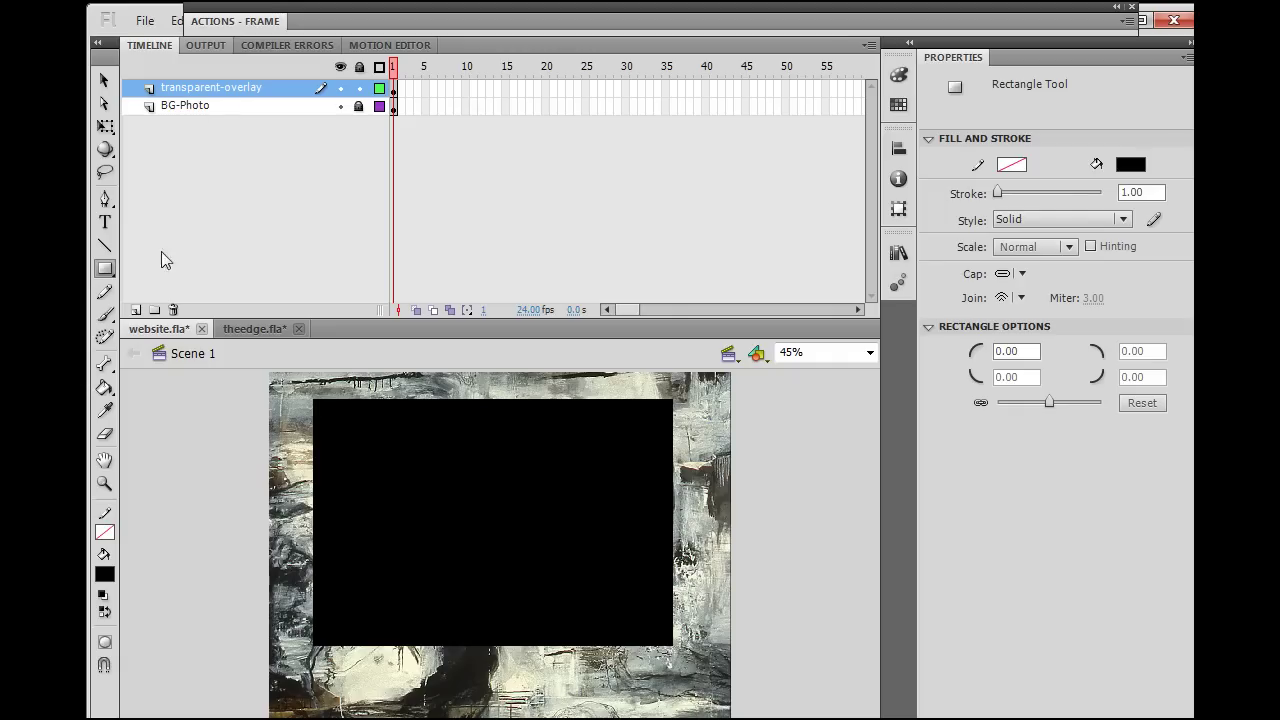
# Add two new layers, then delete the extra Layers 4 and 3
pyautogui.click(136, 310)
pyautogui.click(136, 310)
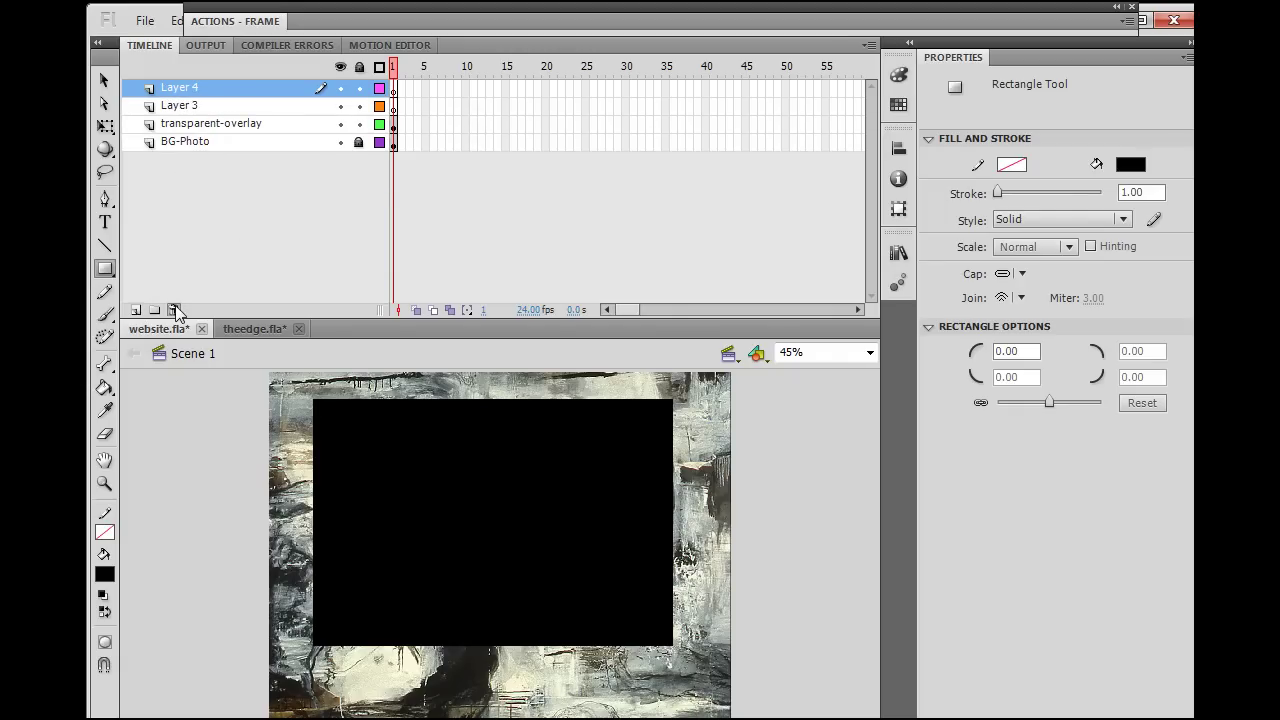
pyautogui.click(173, 311)
pyautogui.click(173, 311)
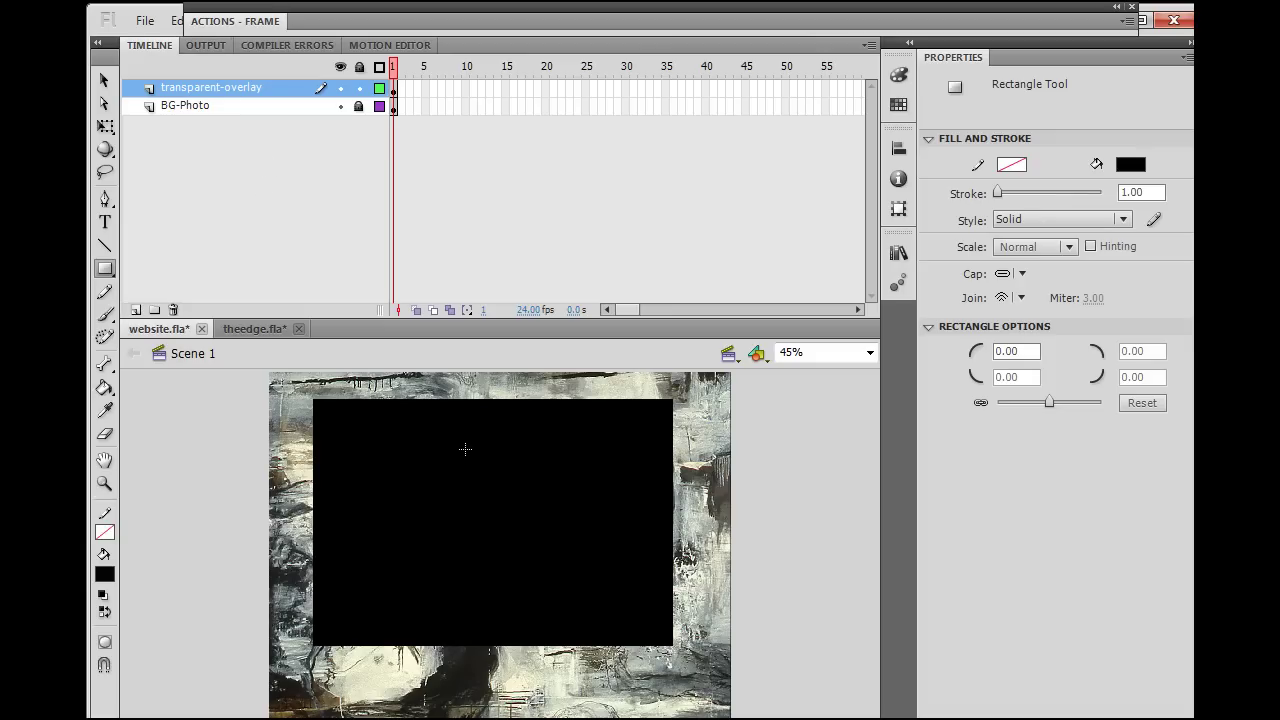
pyautogui.click(104, 80)
# Inspect the black rectangle, then unlock BG-Photo and check the painting measures 1024 × 840
pyautogui.click(494, 516)
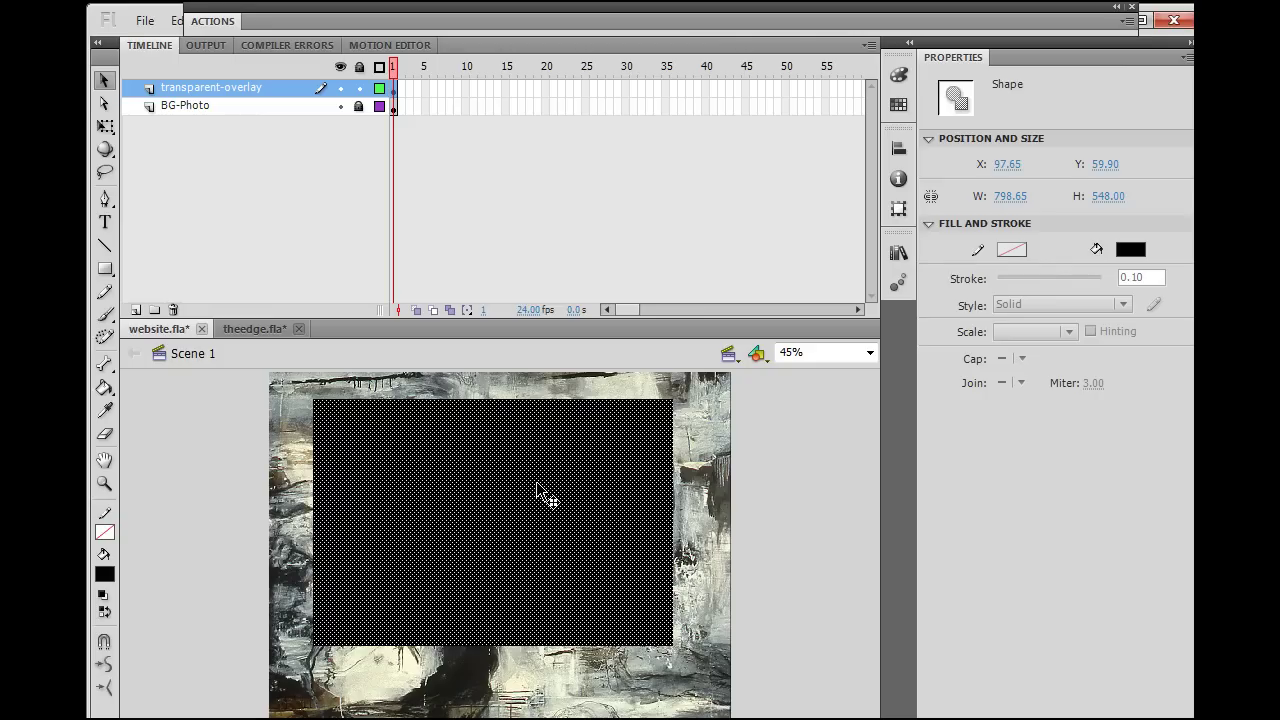
pyautogui.click(771, 464)
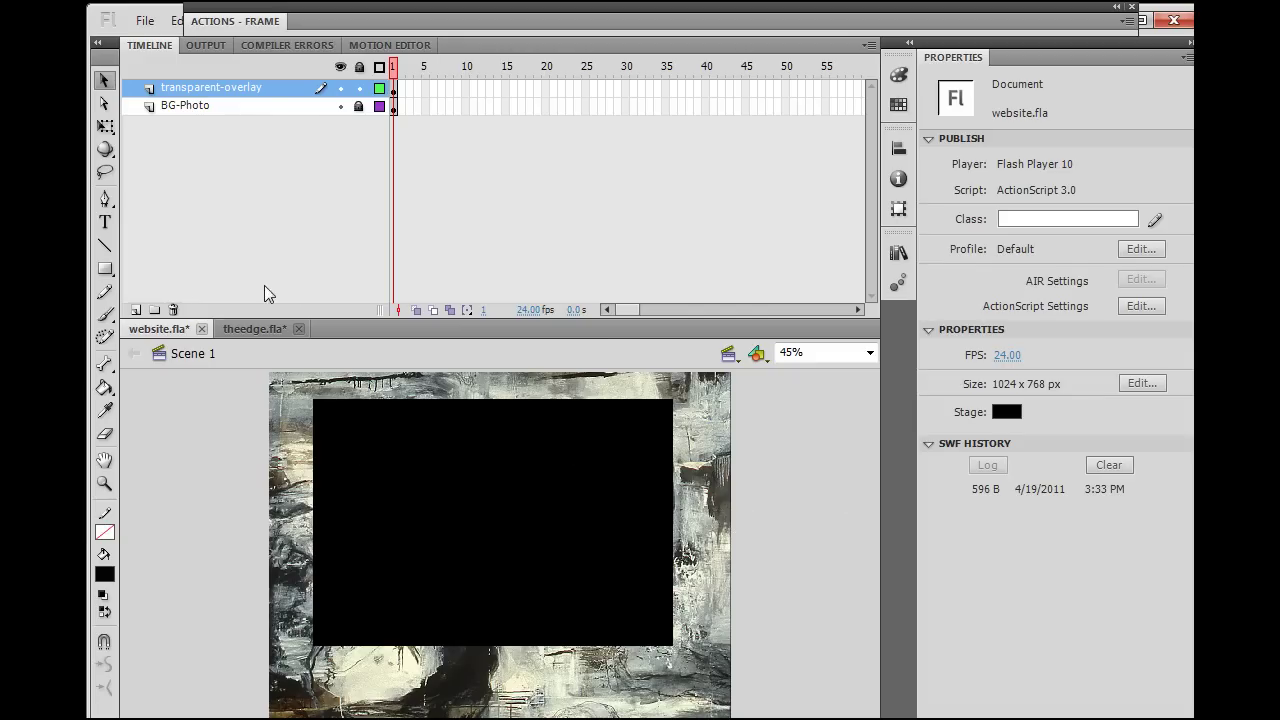
pyautogui.click(359, 106)
pyautogui.click(297, 470)
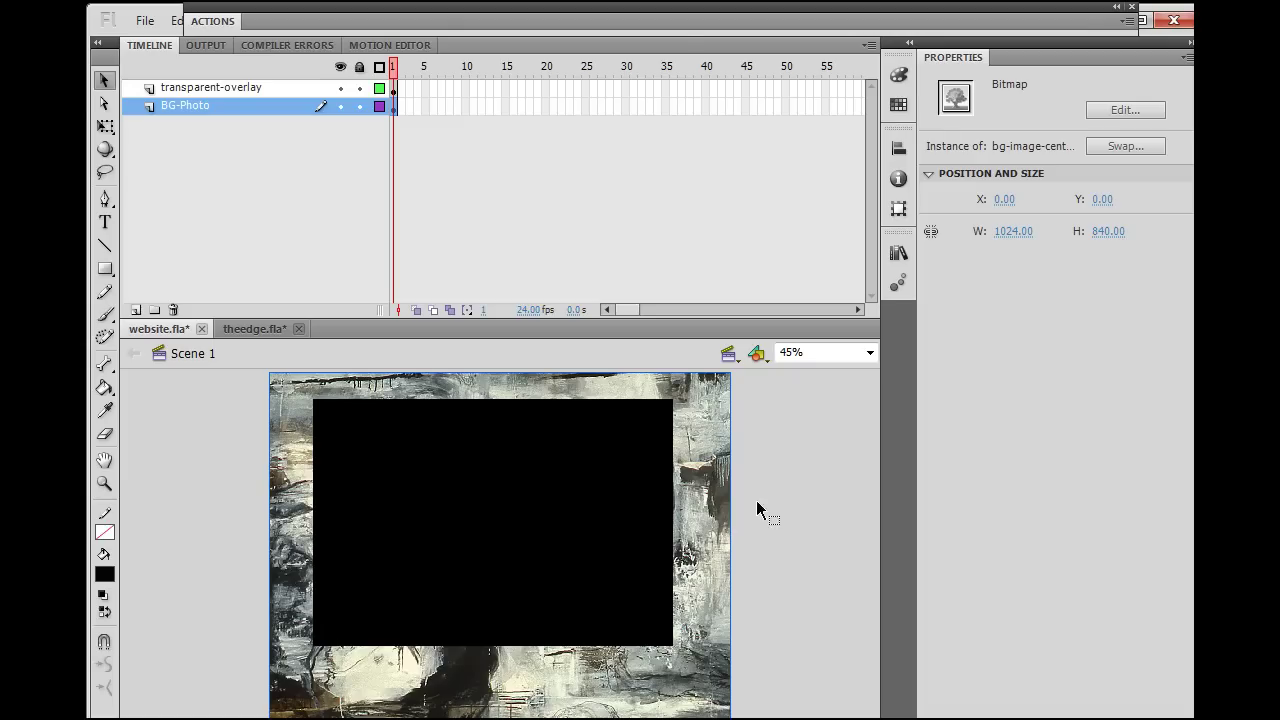
pyautogui.click(784, 508)
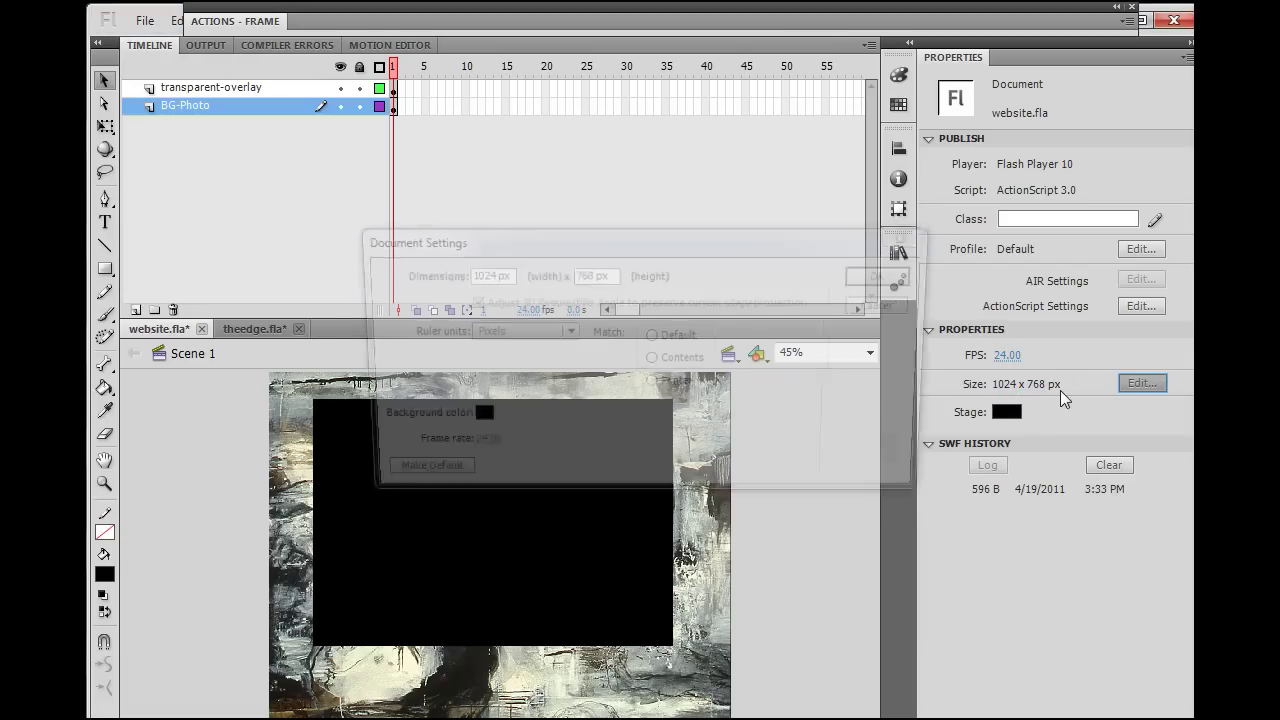
# Change the document height from 768 to 840 px in Document Settings
pyautogui.moveTo(590, 274); pyautogui.dragTo(566, 275)
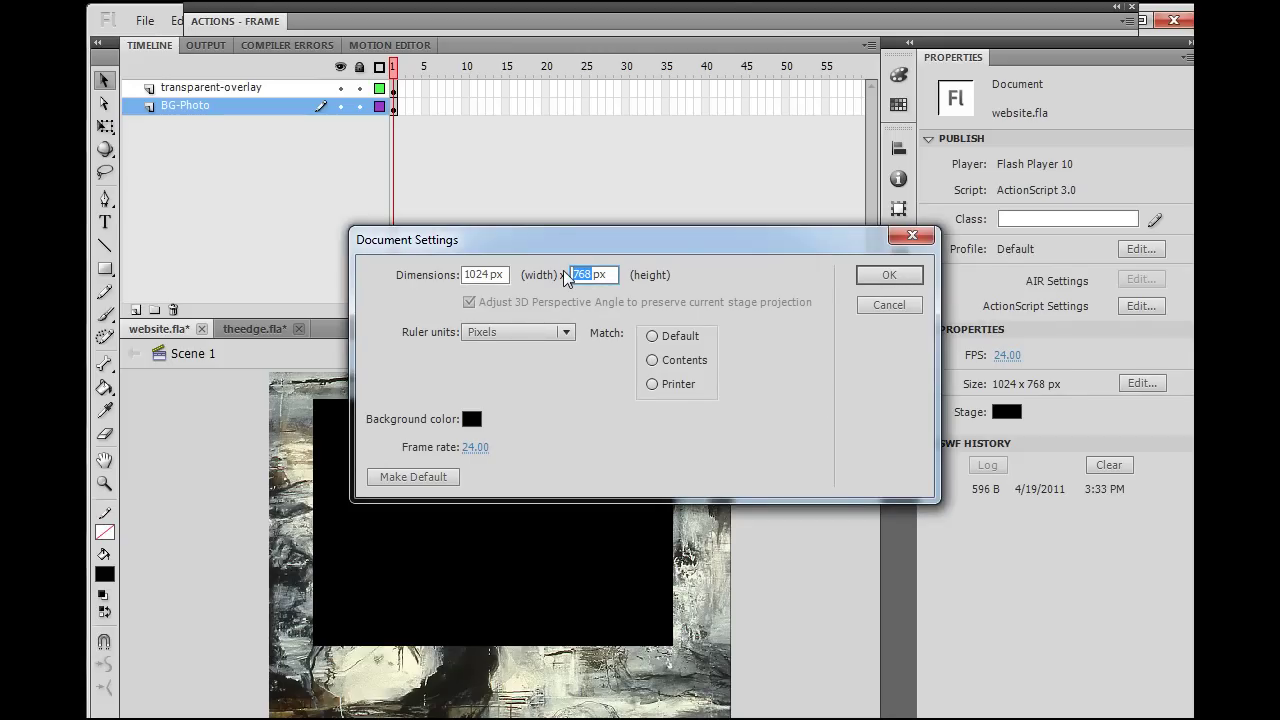
pyautogui.write('840')
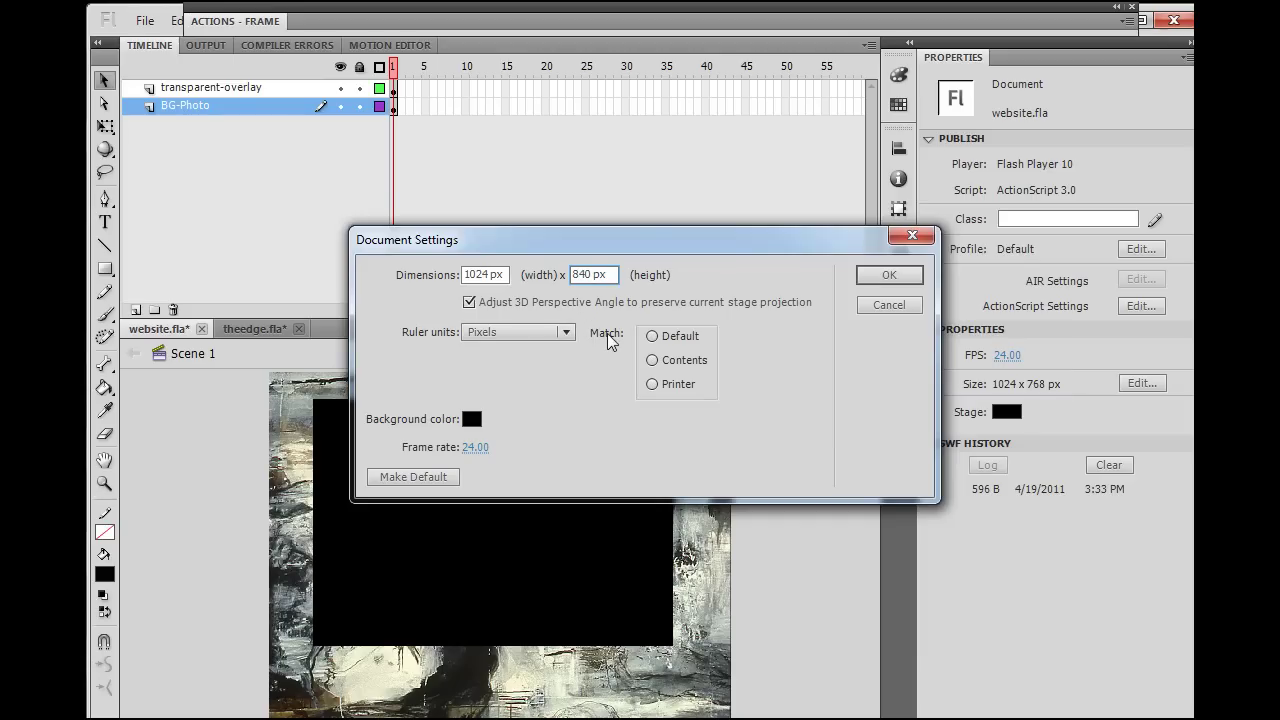
pyautogui.click(860, 278)
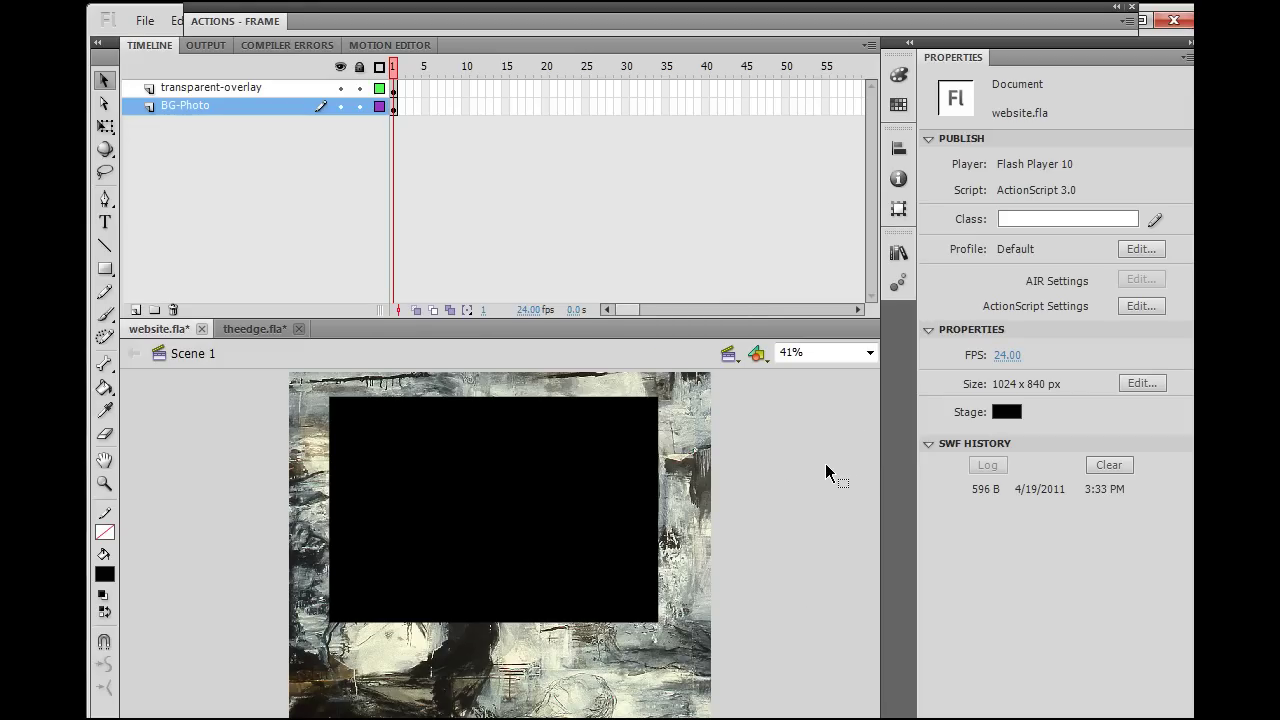
# Fit the stage in the window and select the painting to confirm it sits at 0,0
pyautogui.click(869, 353)
pyautogui.click(851, 368)
pyautogui.click(660, 695)
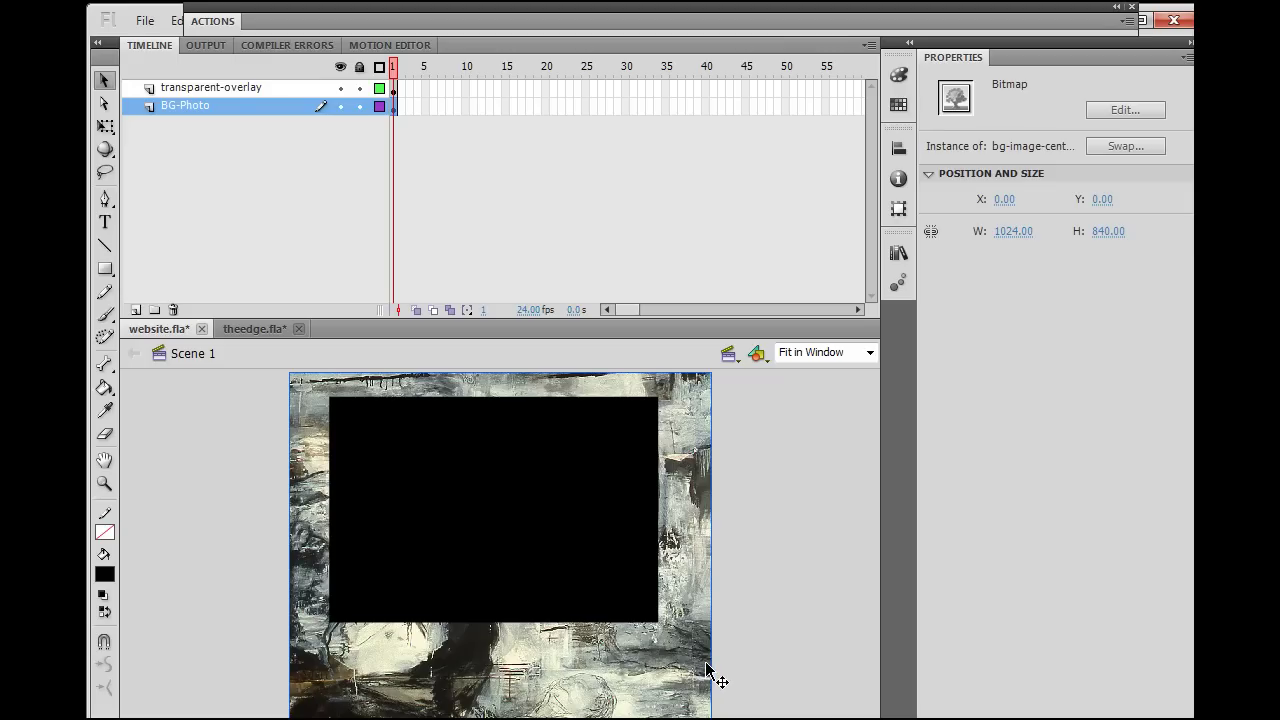
pyautogui.click(798, 606)
pyautogui.click(689, 598)
pyautogui.click(790, 555)
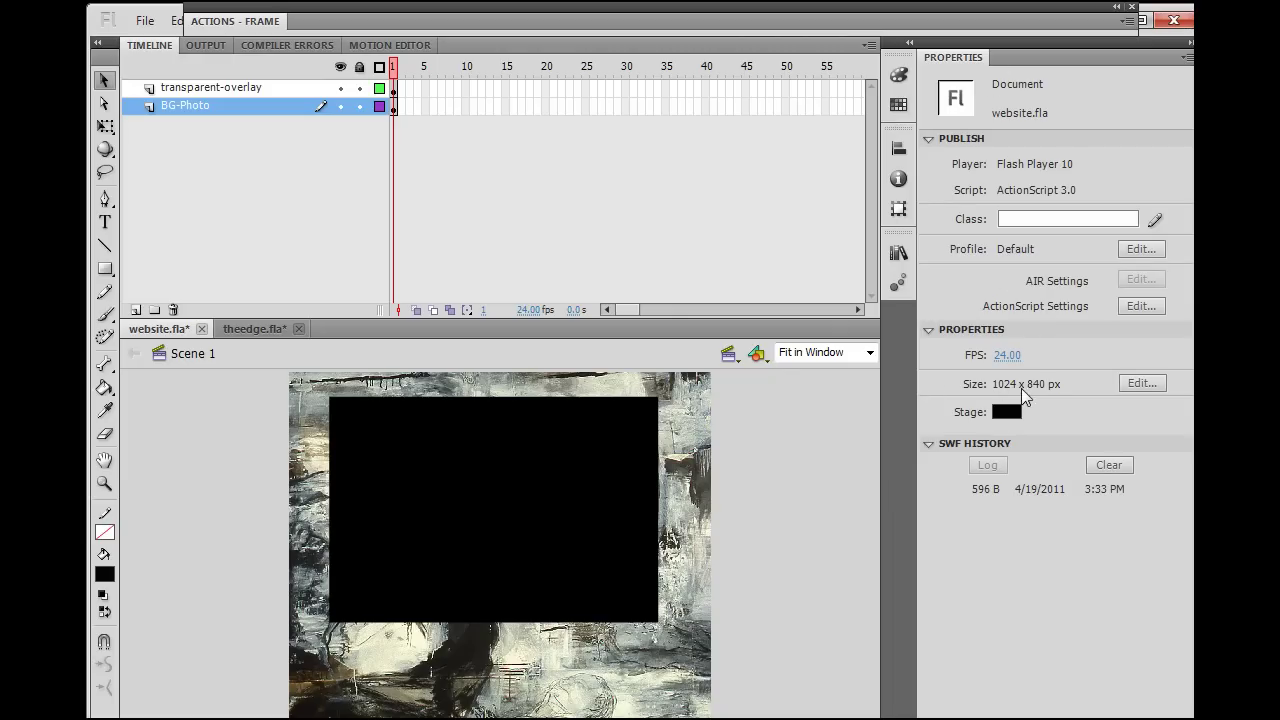
# Undo an accidental drag of the painting so it stays at 0,0
pyautogui.click(706, 633)
pyautogui.moveTo(706, 661); pyautogui.dragTo(672, 655)
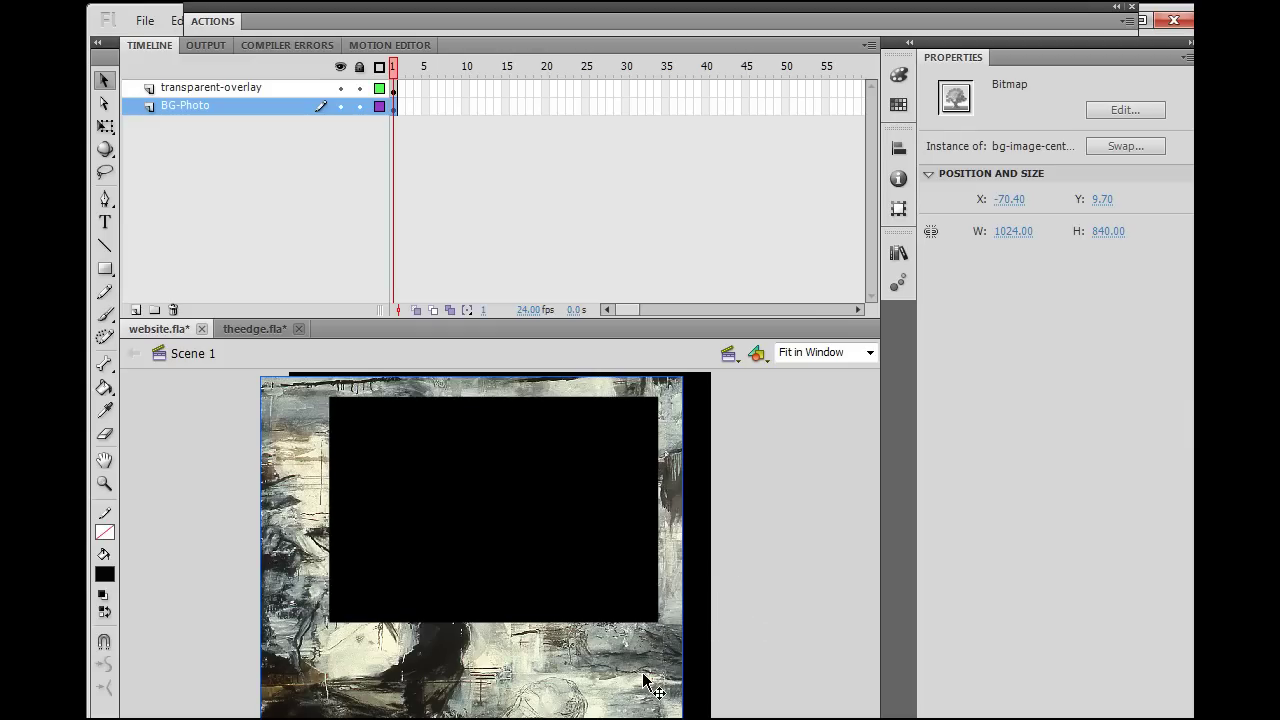
pyautogui.hotkey('ctrl', 'z')
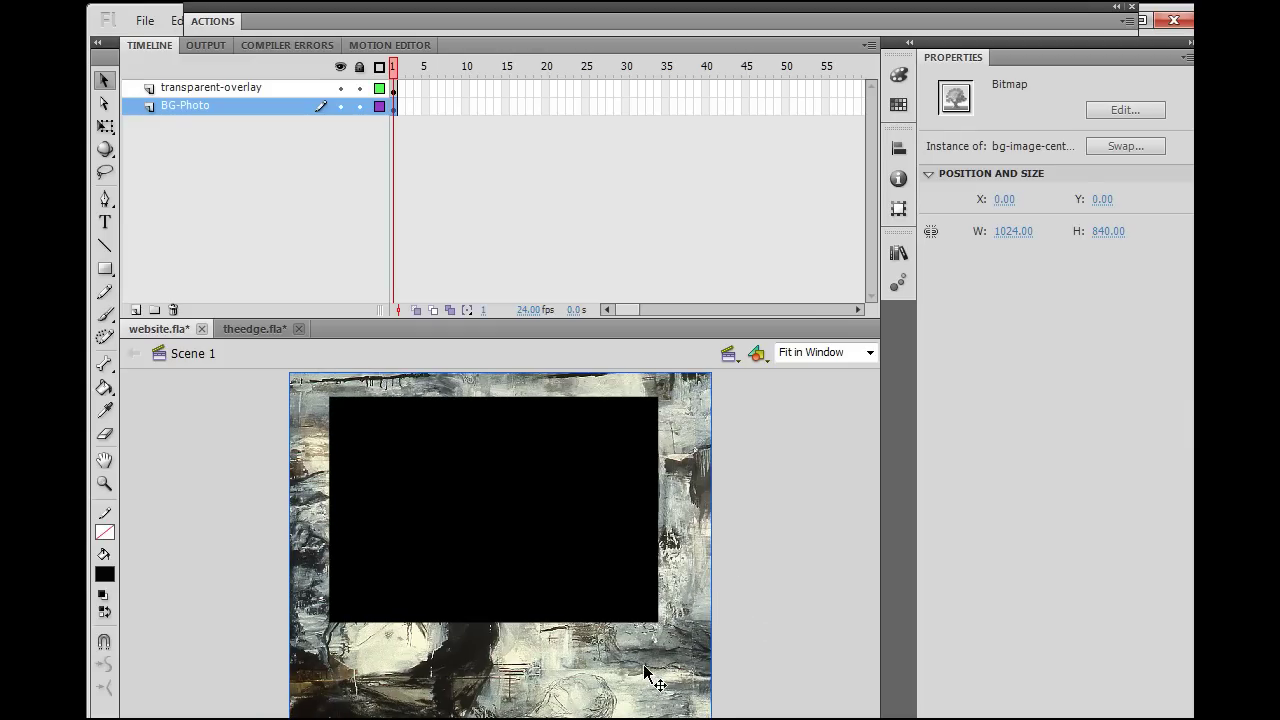
# Resize the black overlay rectangle to 1024 × 840
pyautogui.click(555, 583)
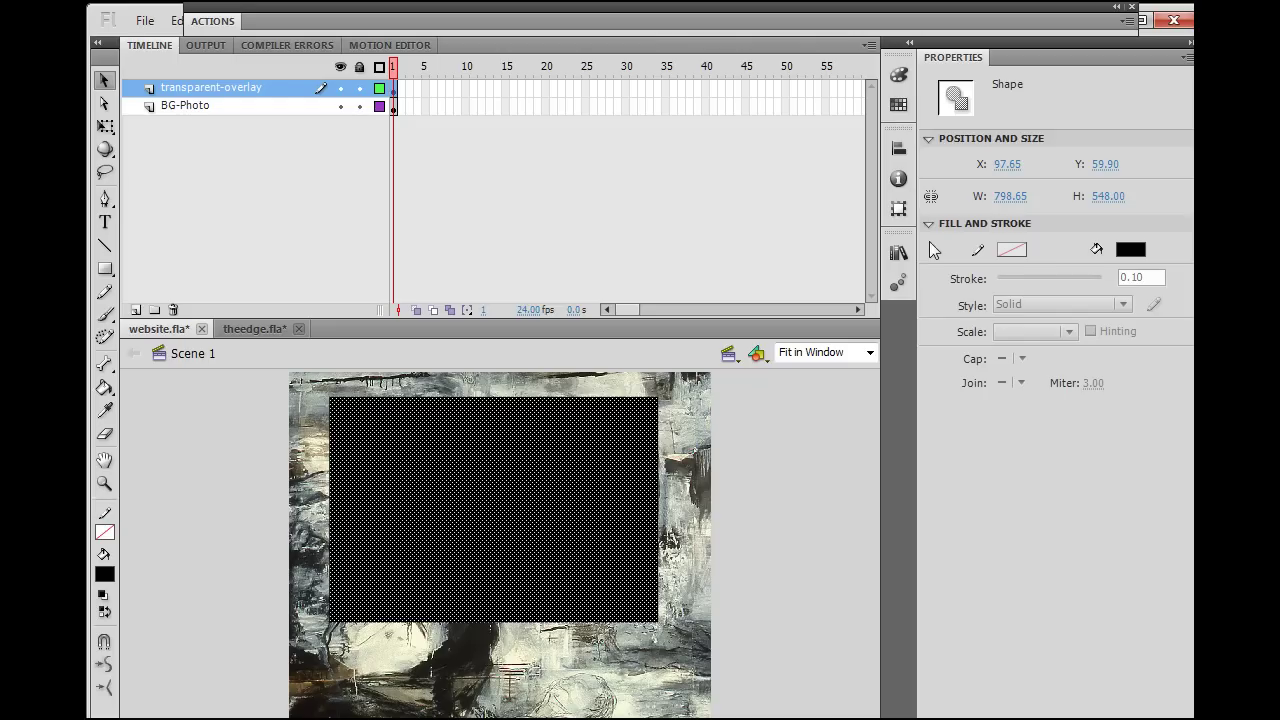
pyautogui.click(1018, 197)
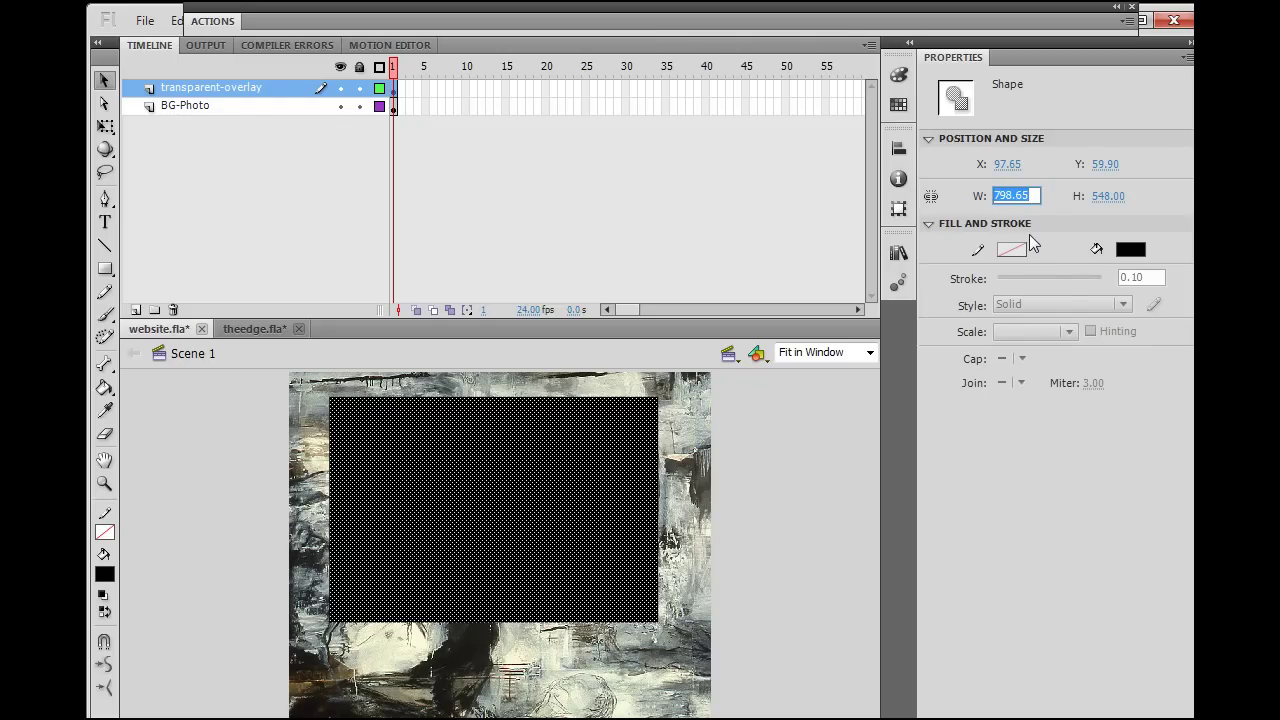
pyautogui.write('1024')
pyautogui.press('Return')
pyautogui.click(1101, 196)
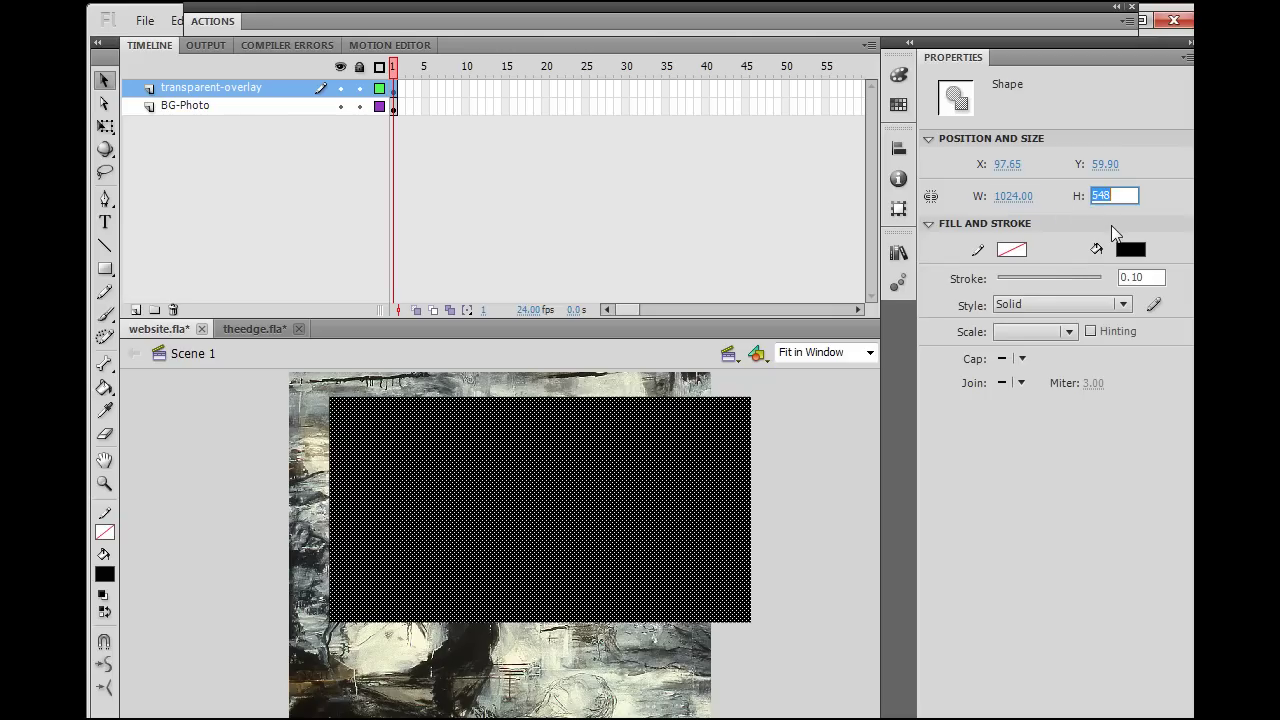
pyautogui.write('34')
pyautogui.write('0')
pyautogui.press('Return')
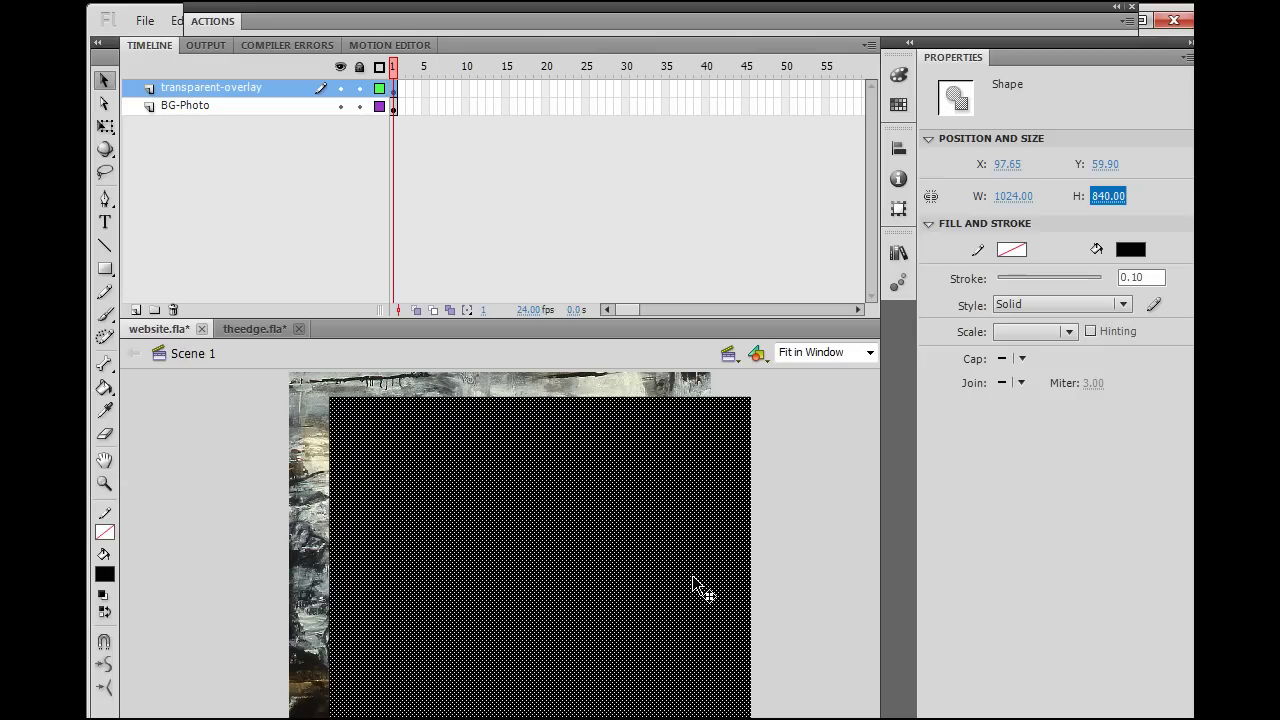
pyautogui.click(680, 470)
# Position the overlay at X 0, Y 0 and deselect it
pyautogui.click(1007, 165)
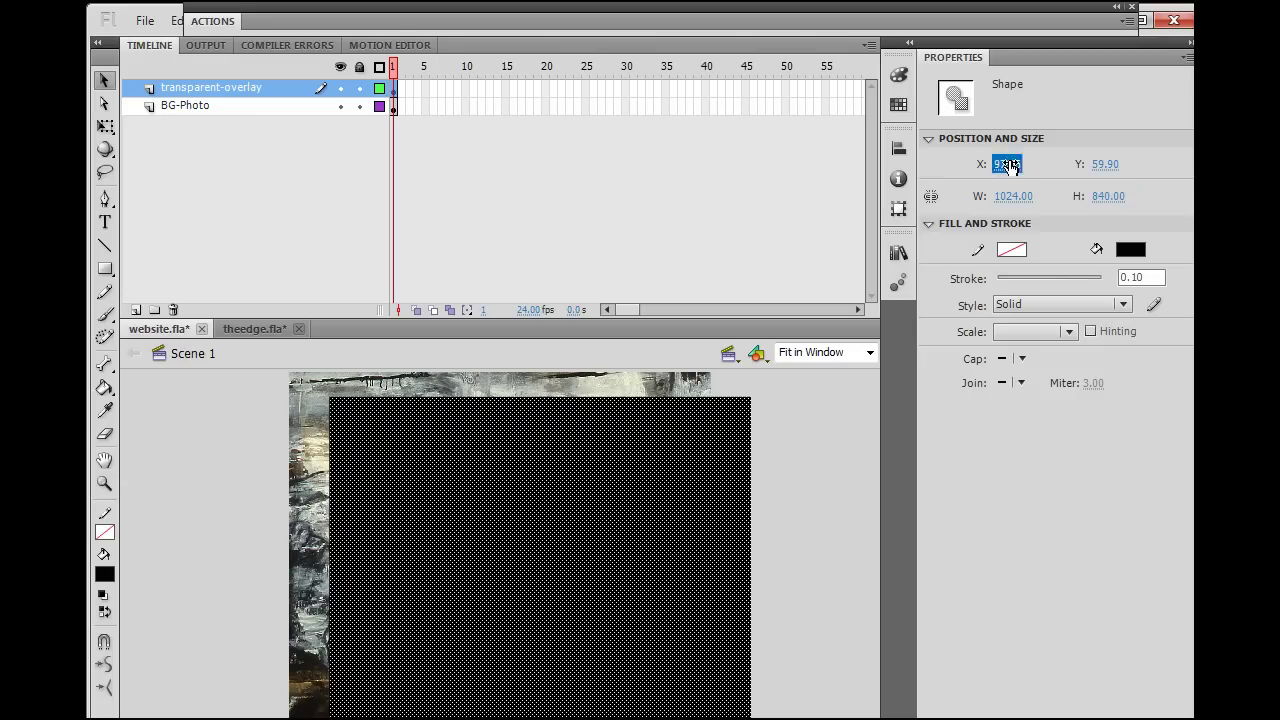
pyautogui.write('0')
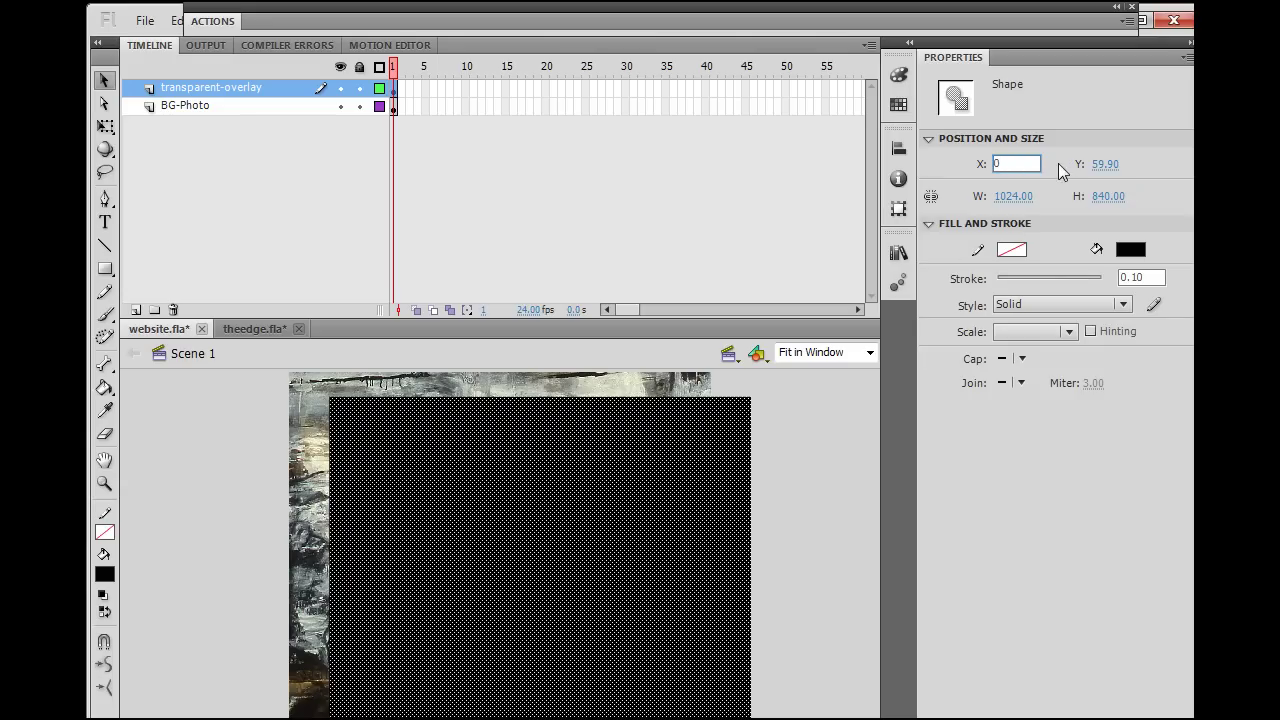
pyautogui.click(1097, 165)
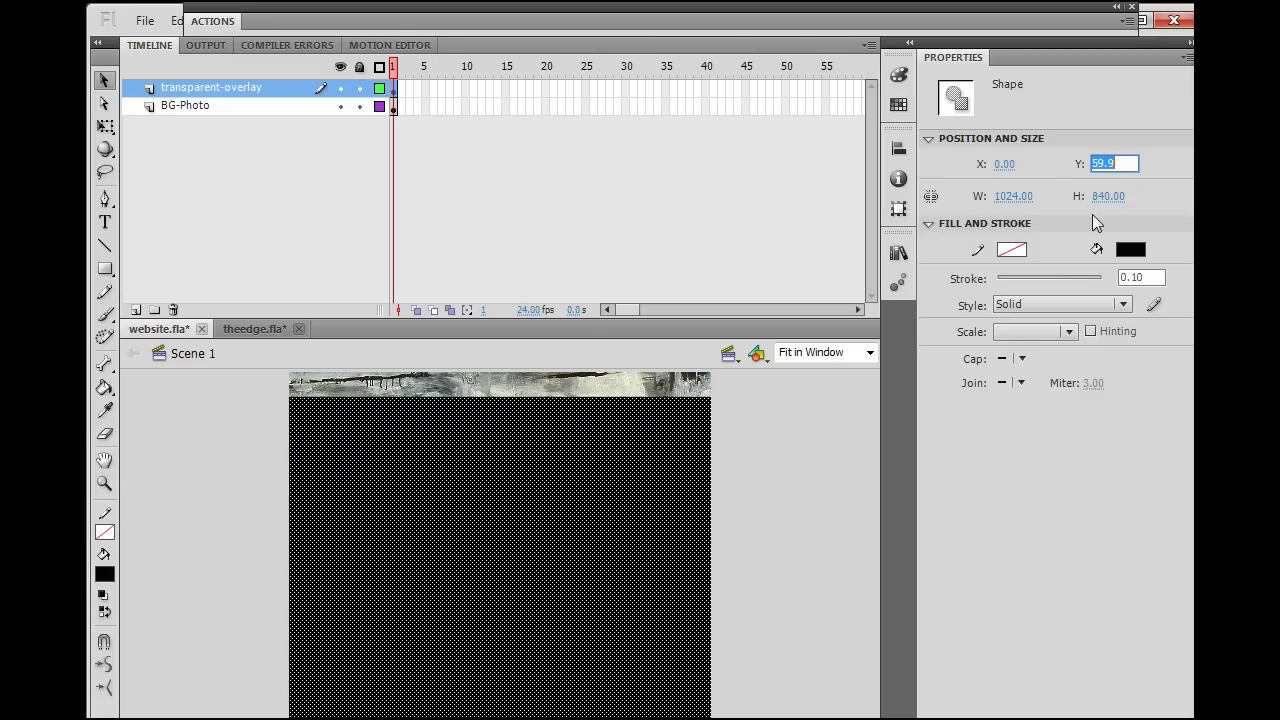
pyautogui.write('0')
pyautogui.press('Return')
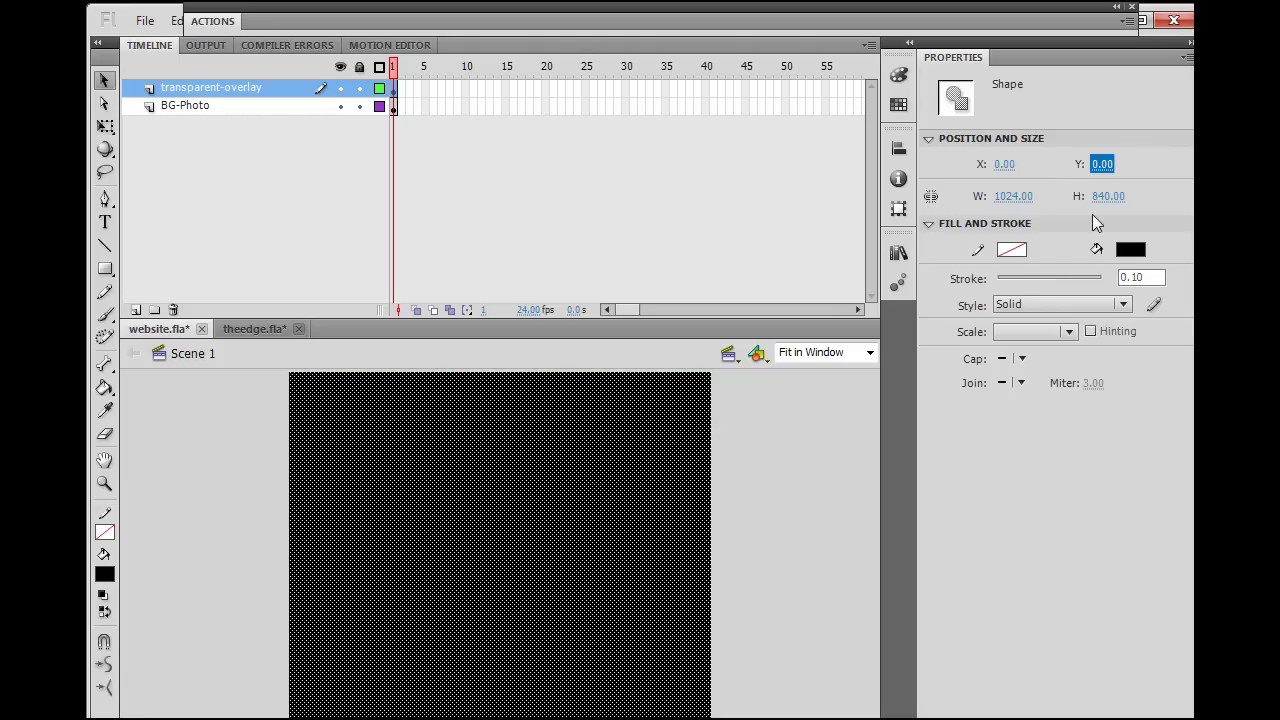
pyautogui.click(764, 620)
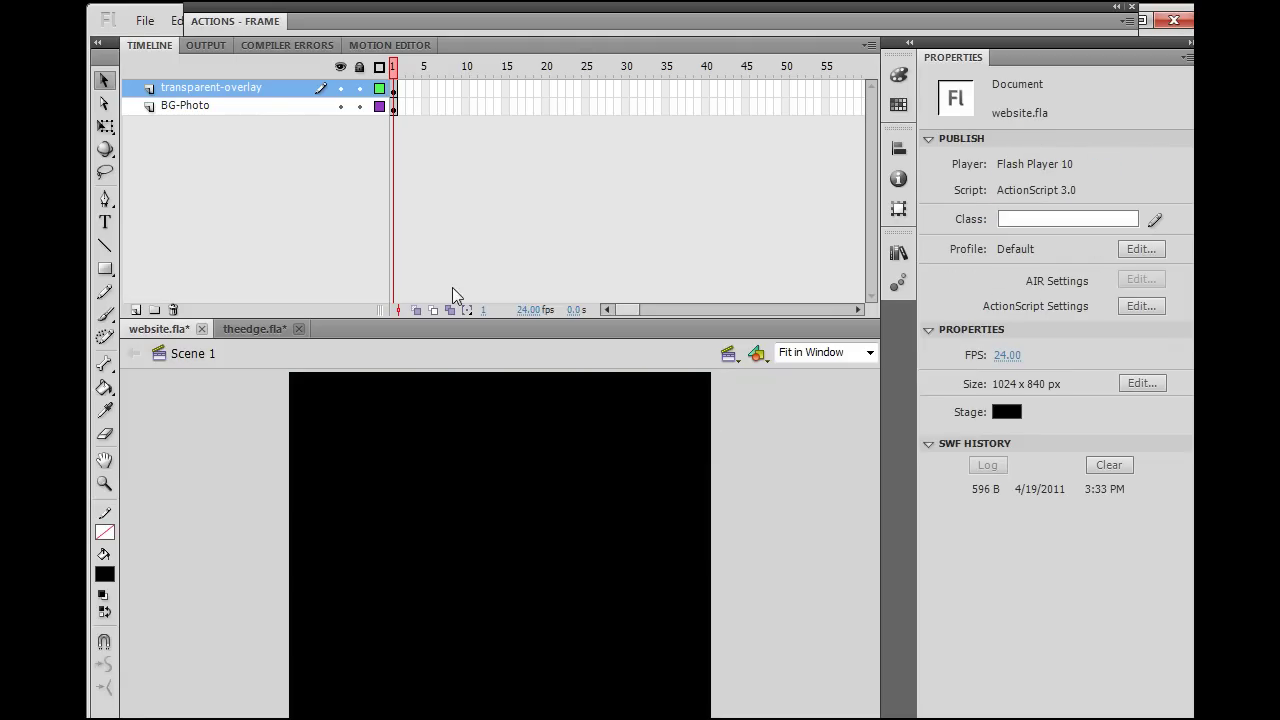
# Check each layer's visibility, lock BG-Photo with both layers shown, and select the full-stage overlay
pyautogui.click(340, 89)
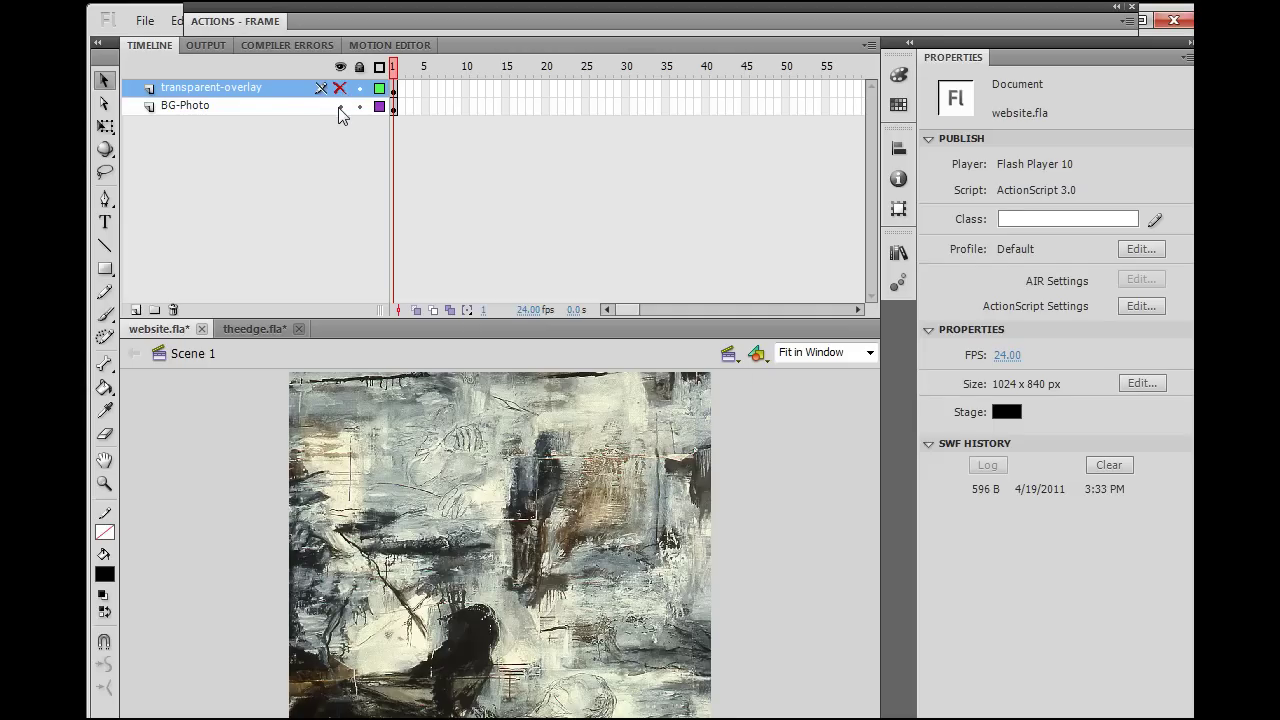
pyautogui.click(340, 106)
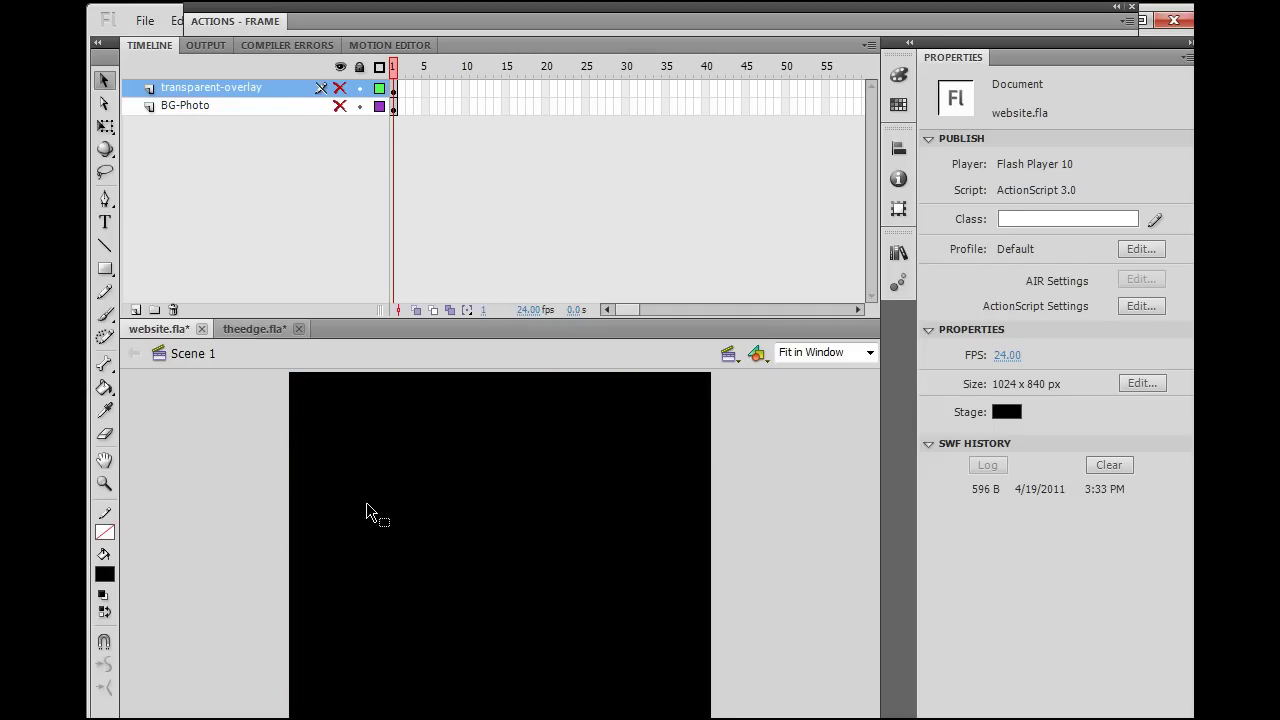
pyautogui.click(340, 106)
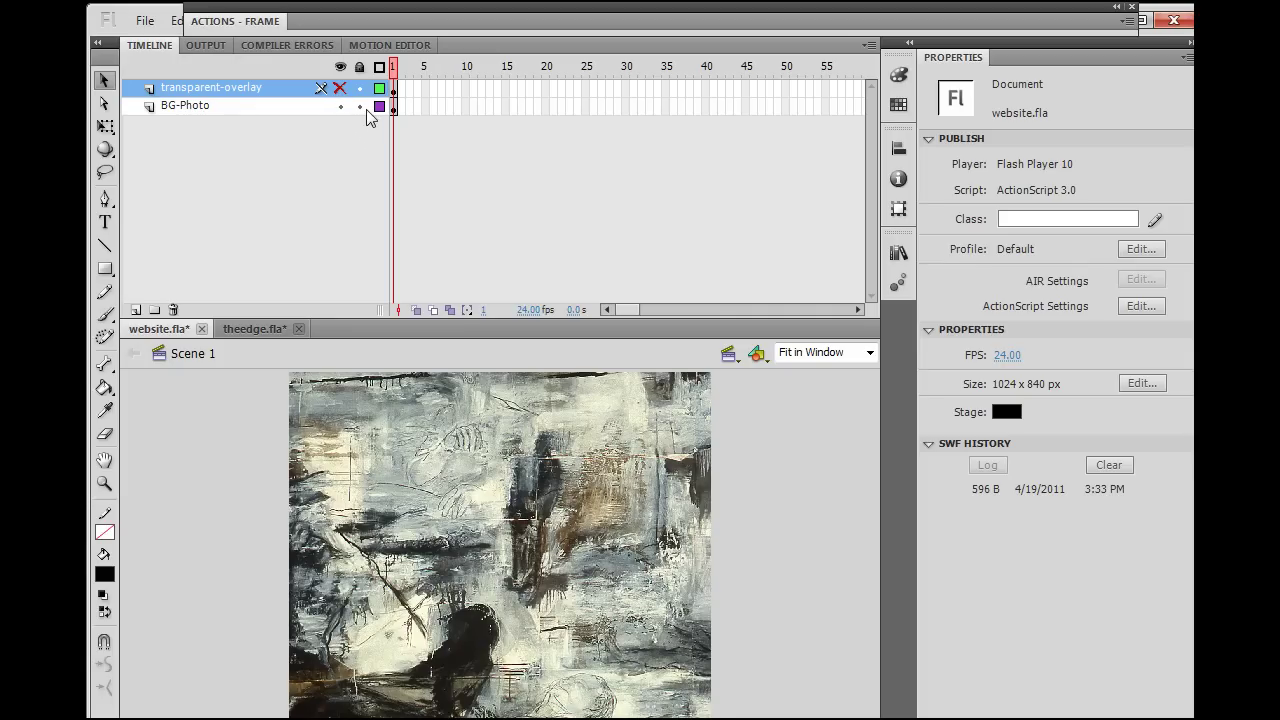
pyautogui.click(360, 106)
pyautogui.click(340, 88)
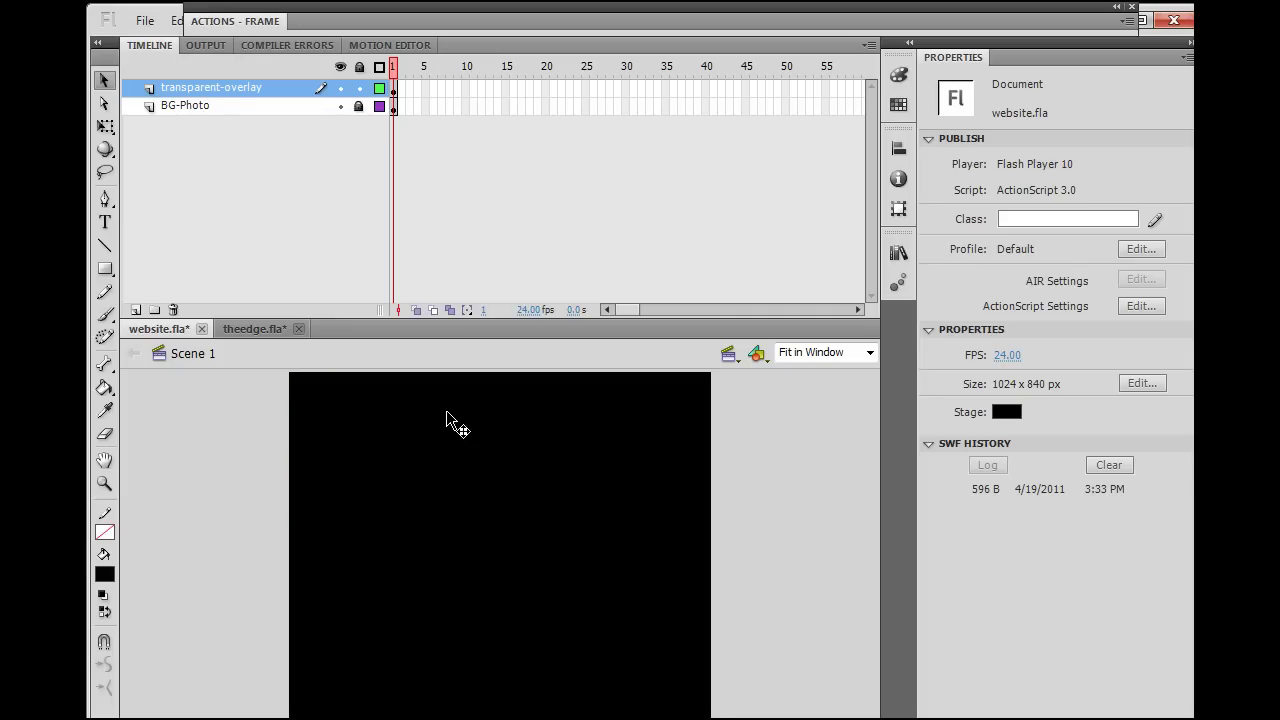
pyautogui.click(506, 501)
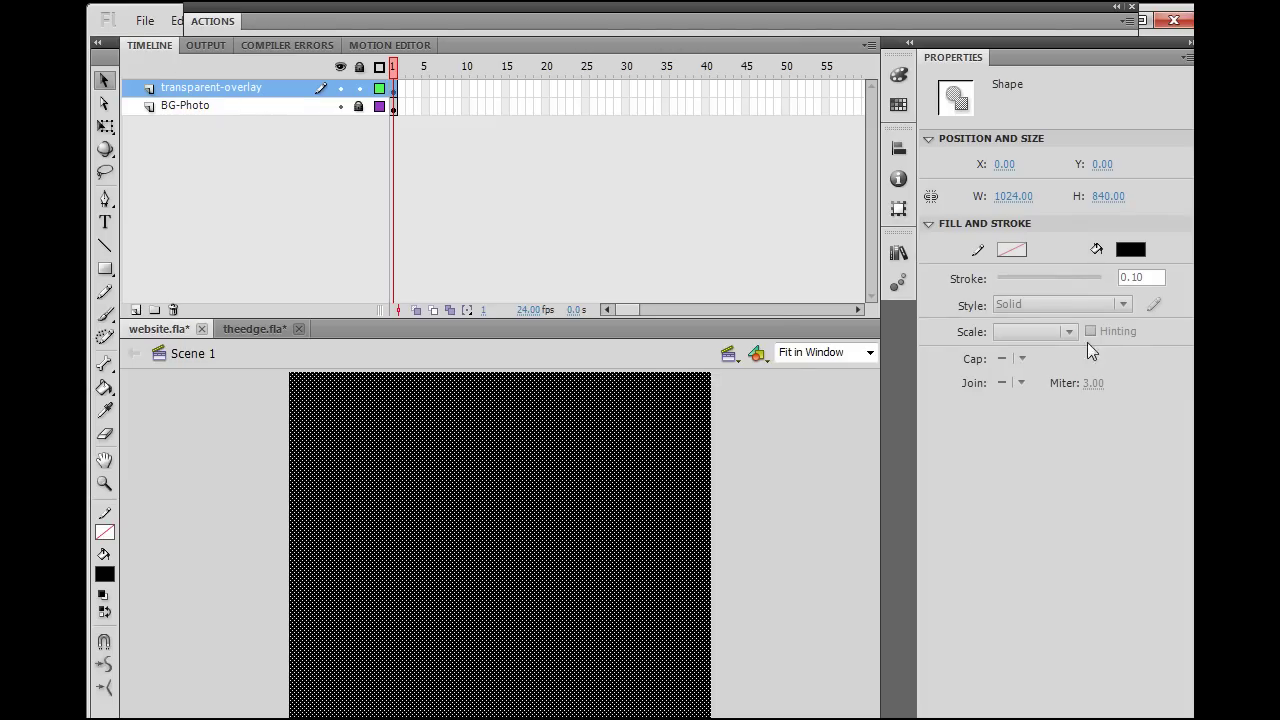
# Make the overlay's fill a translucent dark grey and deselect it to view the dimmed painting
pyautogui.click(1133, 250)
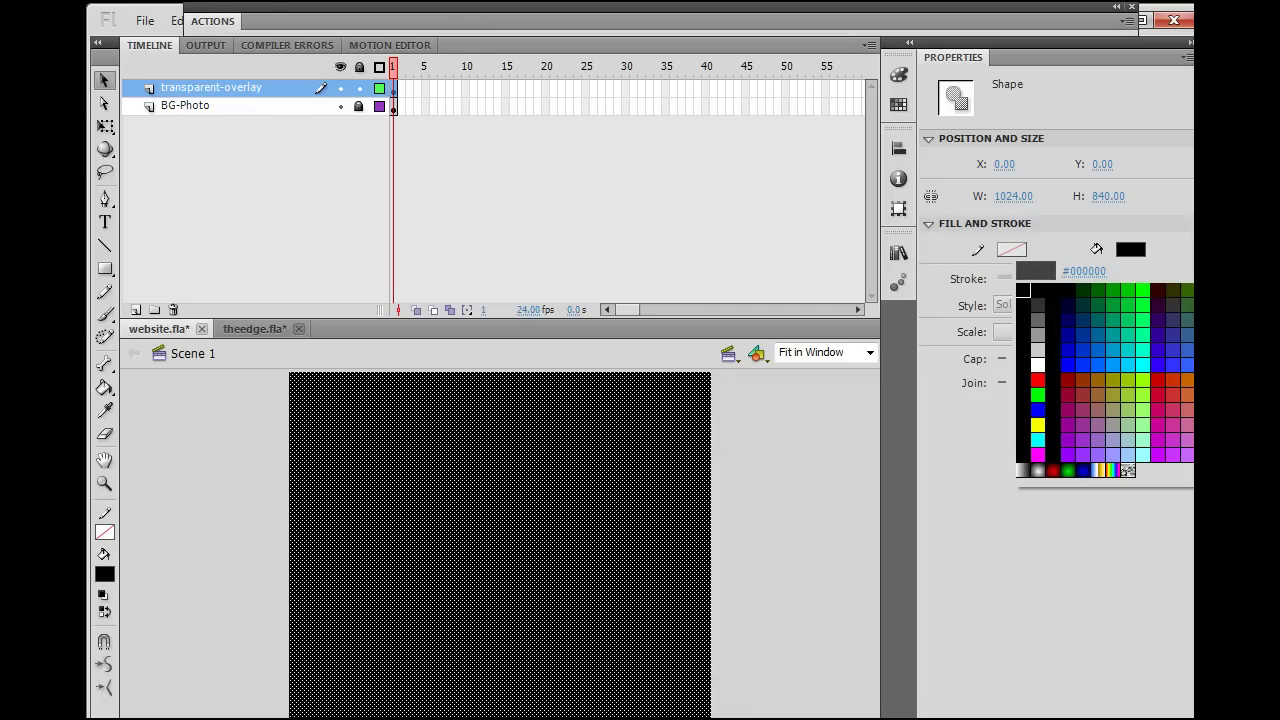
pyautogui.click(1037, 303)
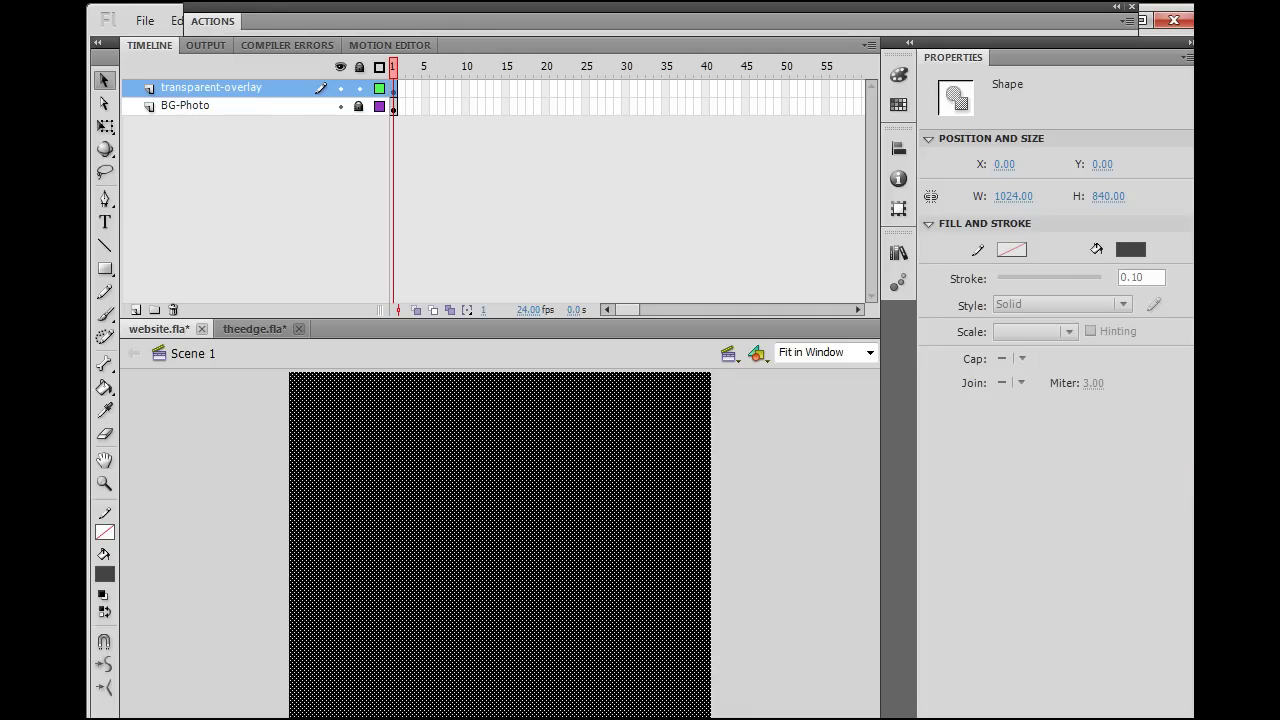
pyautogui.click(775, 600)
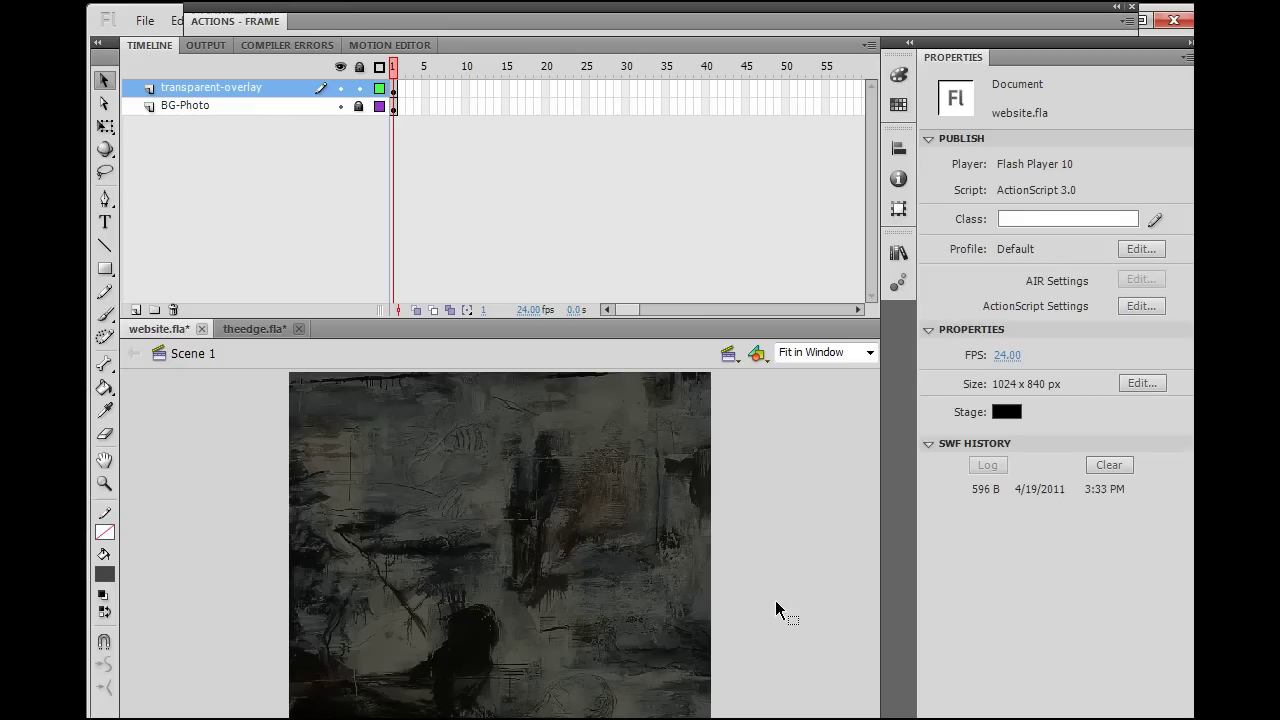
pyautogui.click(548, 585)
pyautogui.click(805, 544)
# Test website.swf with Ctrl+Enter, then close the test window and the WinSCP login dialog
pyautogui.hotkey('ctrl', 'Return')
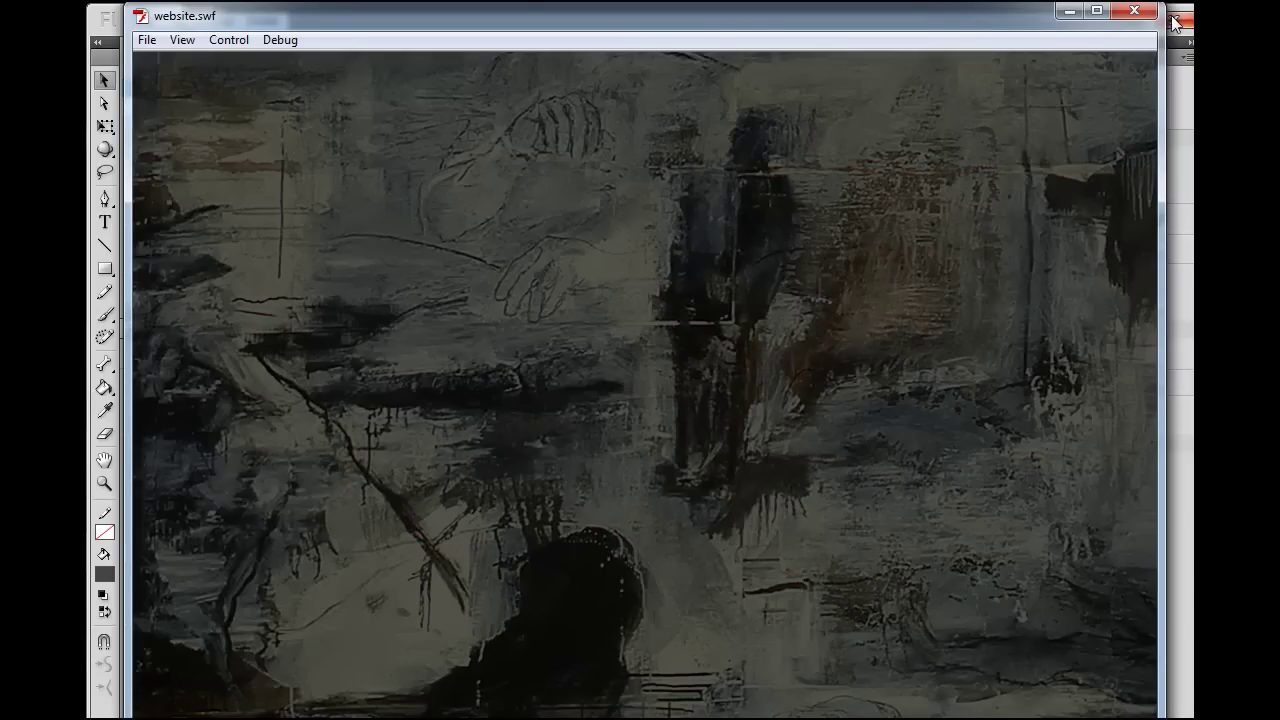
pyautogui.click(1135, 11)
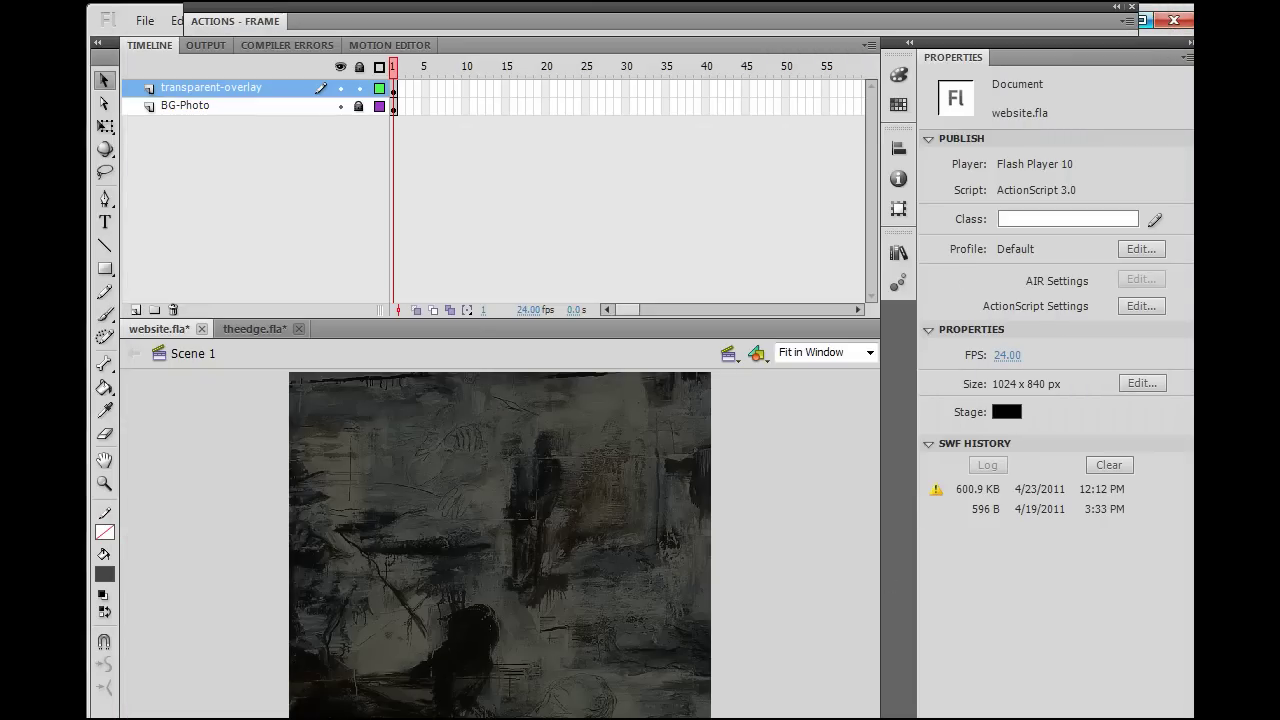
pyautogui.moveTo(430, 719)
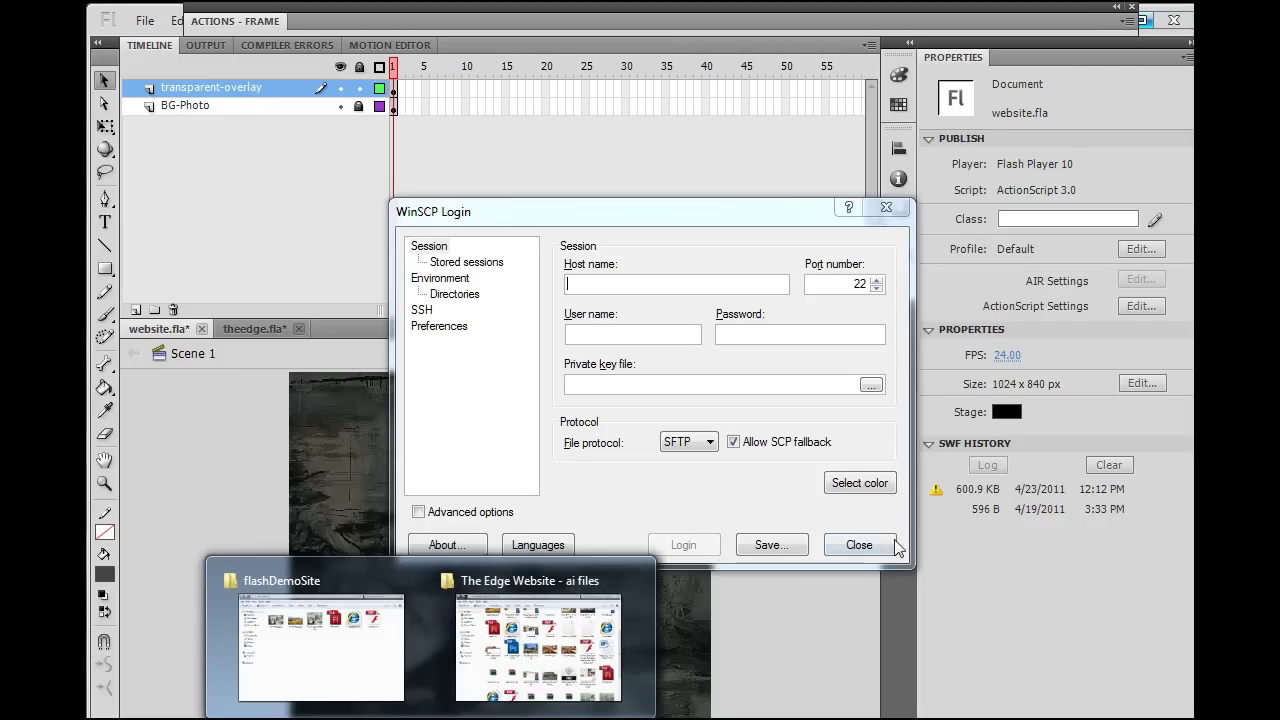
pyautogui.click(886, 207)
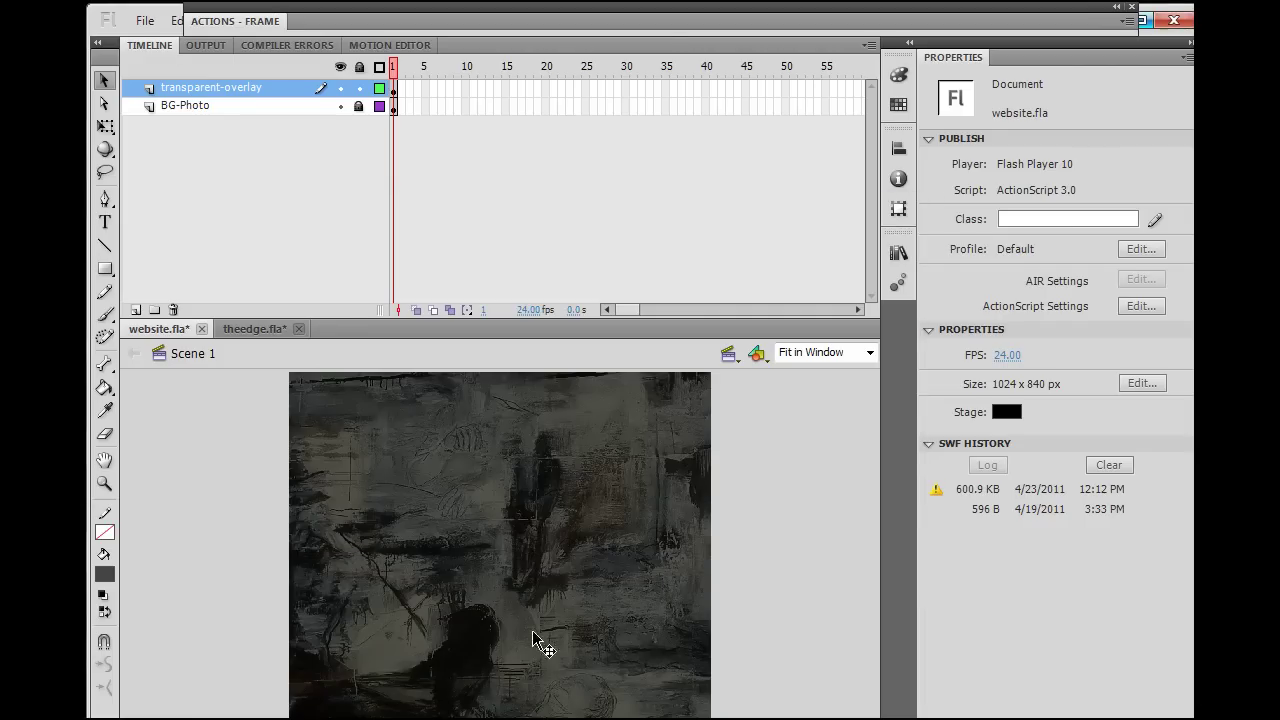
# Bring the flashDemoSite Explorer window forward and select website.swf
pyautogui.moveTo(414, 716)
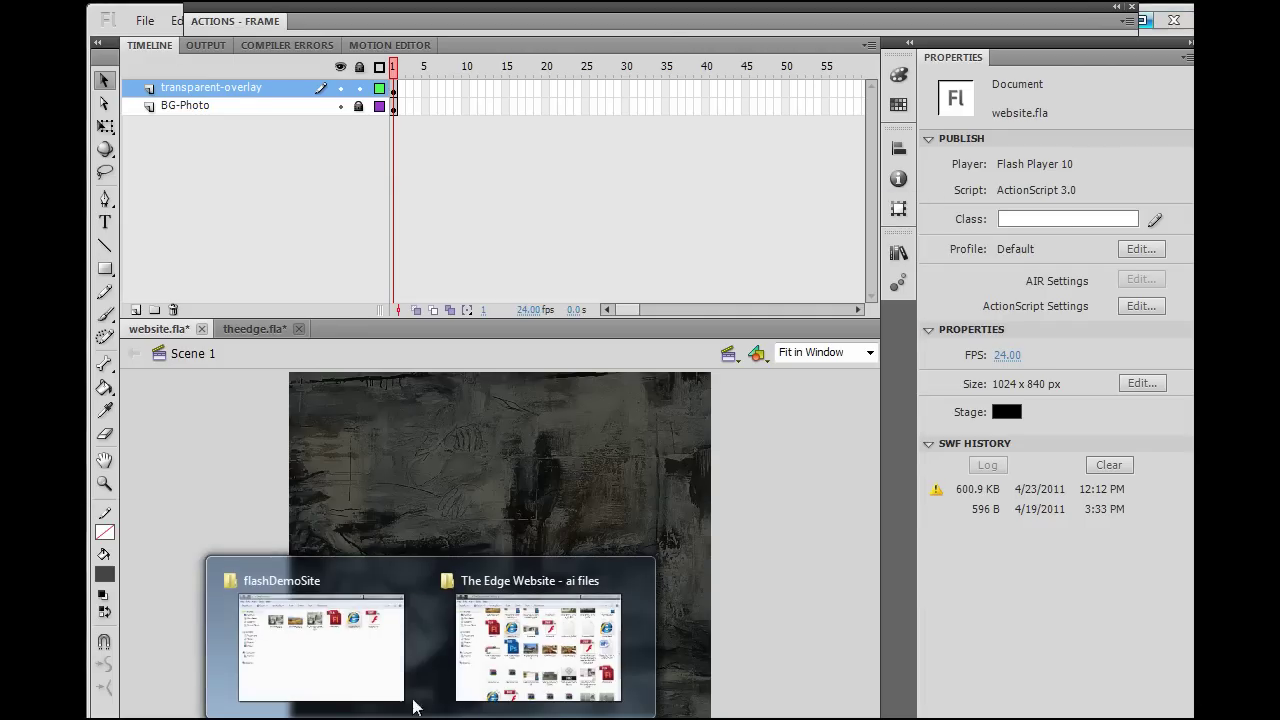
pyautogui.click(347, 590)
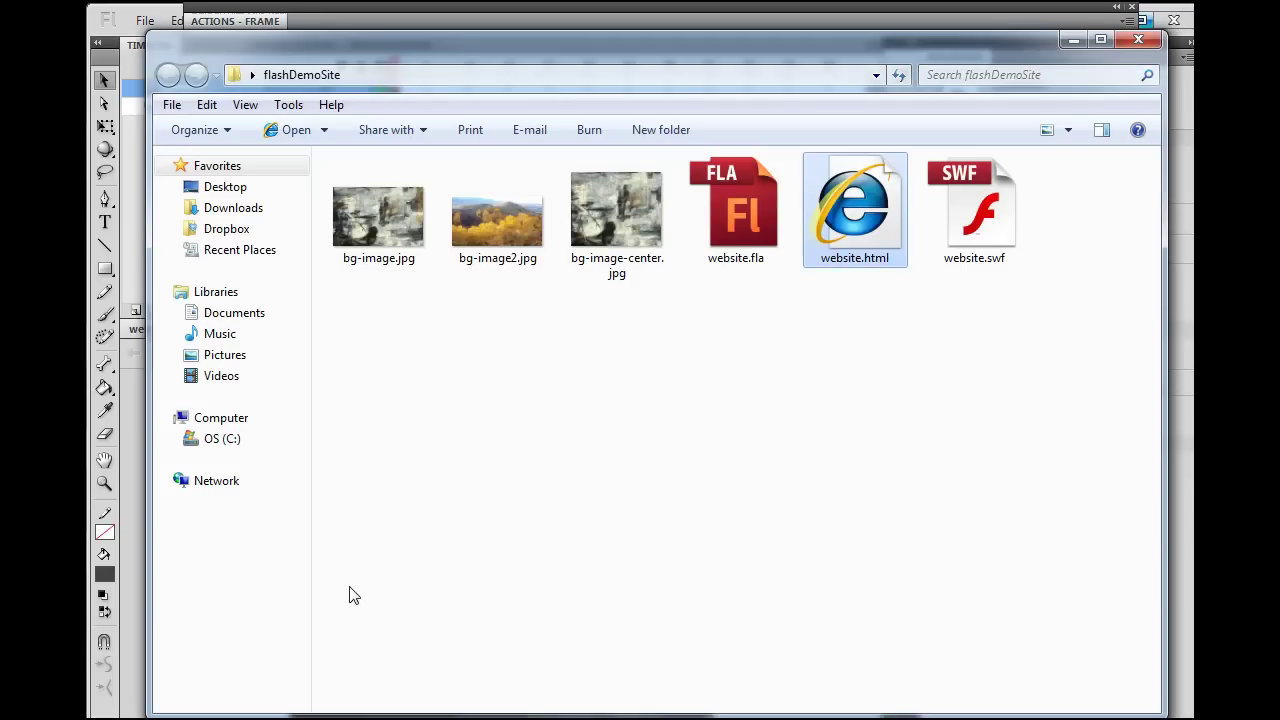
pyautogui.click(998, 236)
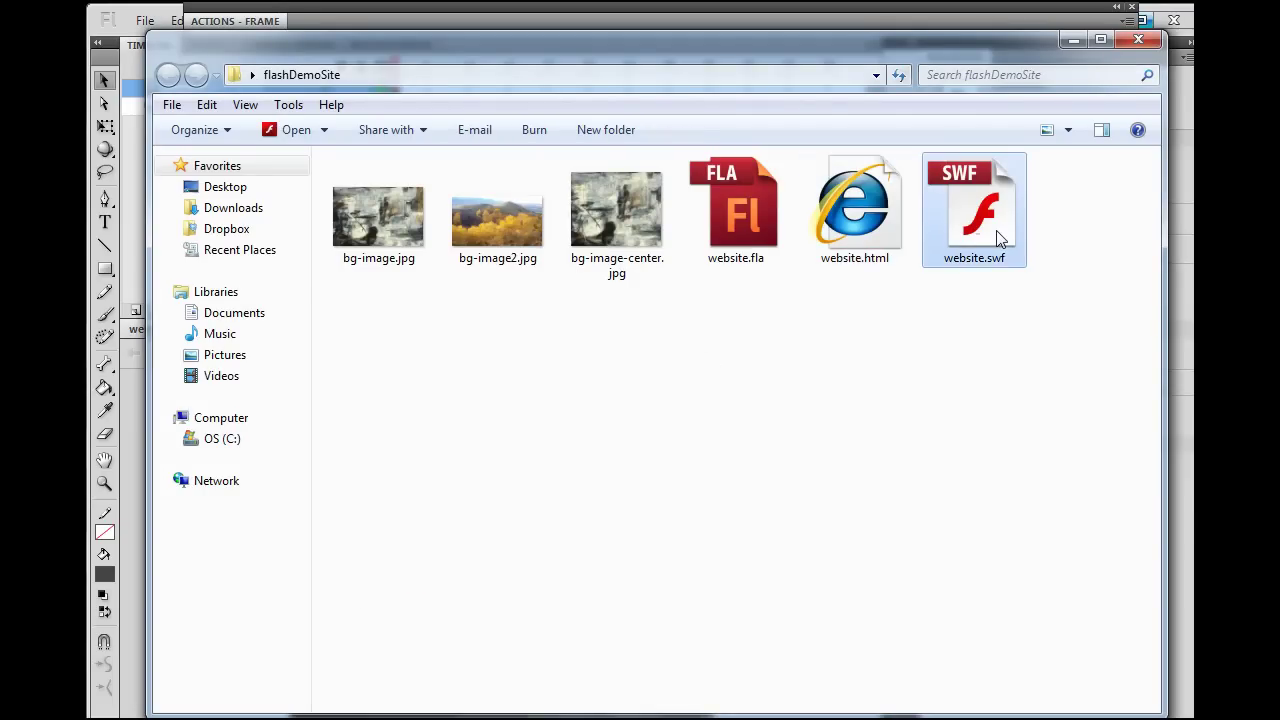
# Open website.html in Internet Explorer, allow its blocked Flash content, then switch to Flash Player
pyautogui.doubleClick(869, 227)
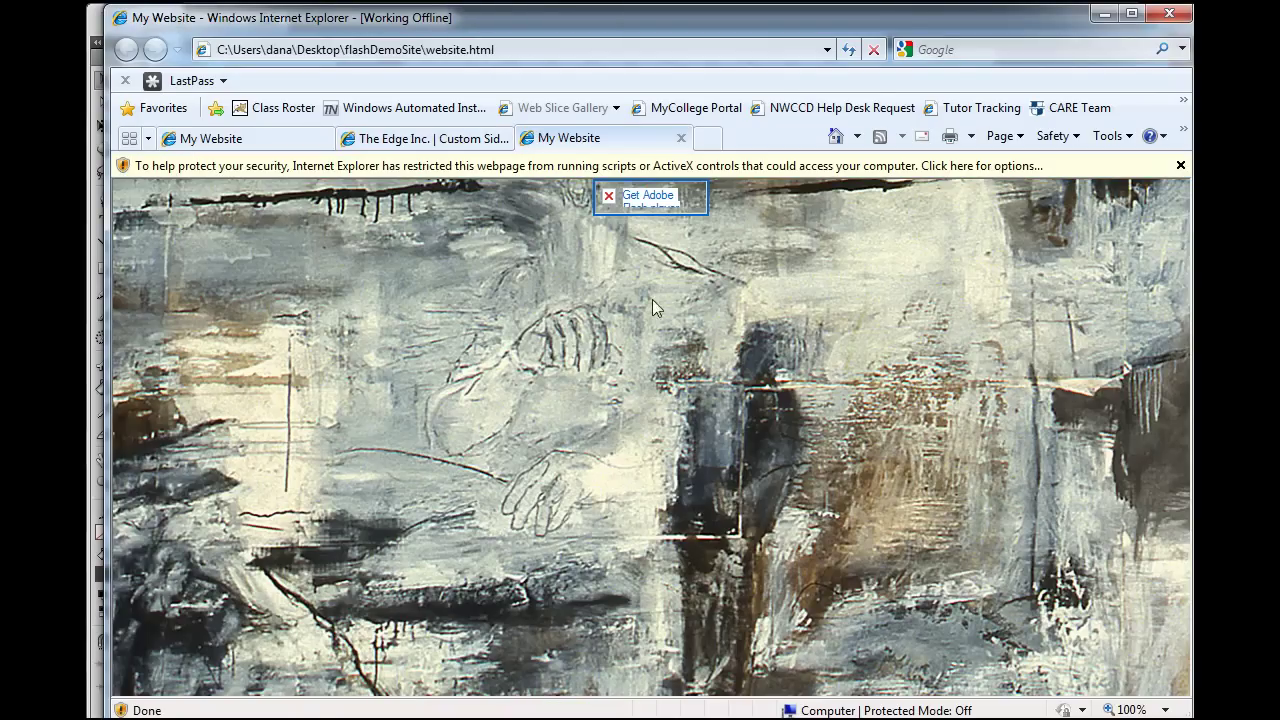
pyautogui.click(708, 166)
pyautogui.click(762, 180)
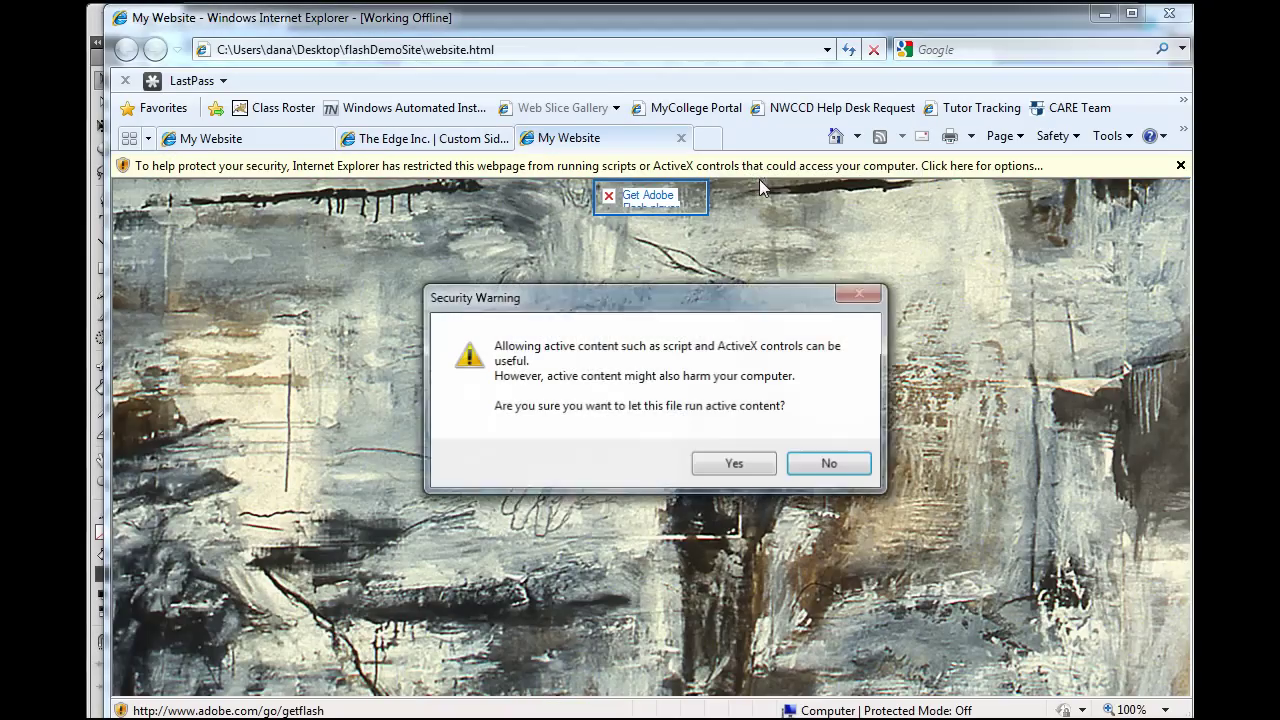
pyautogui.click(734, 462)
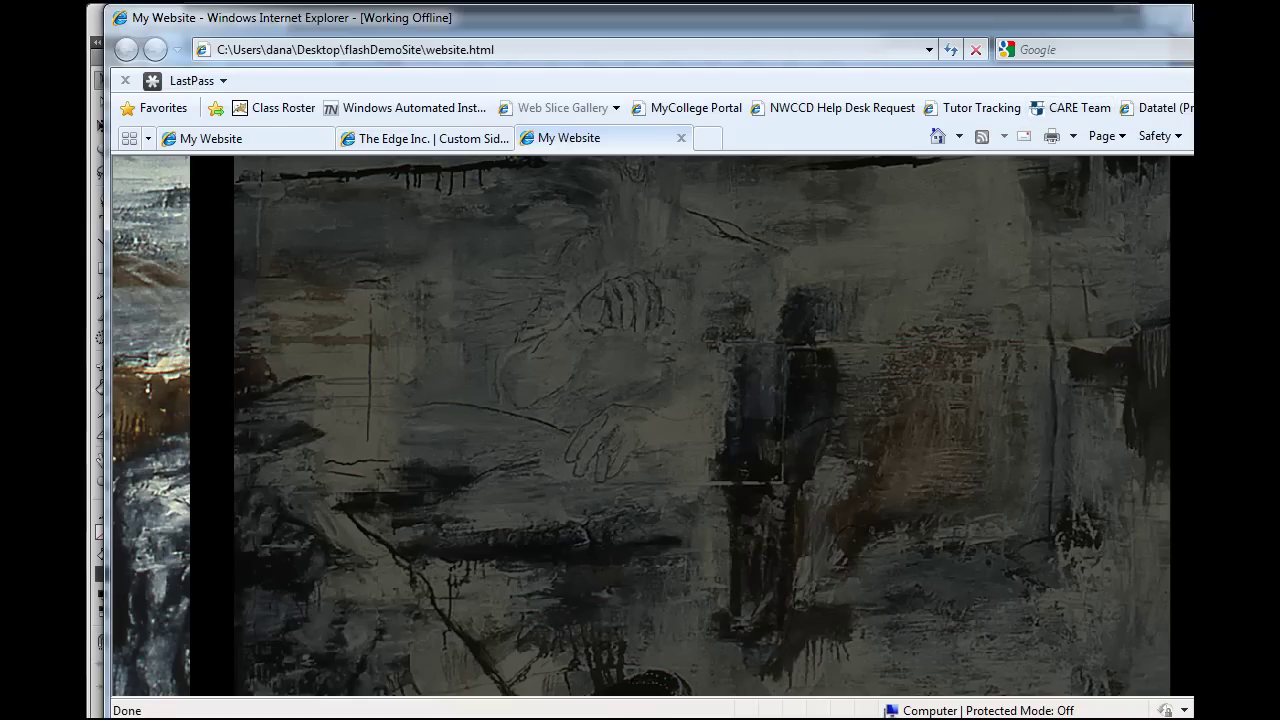
pyautogui.hotkey('alt', 'Tab')
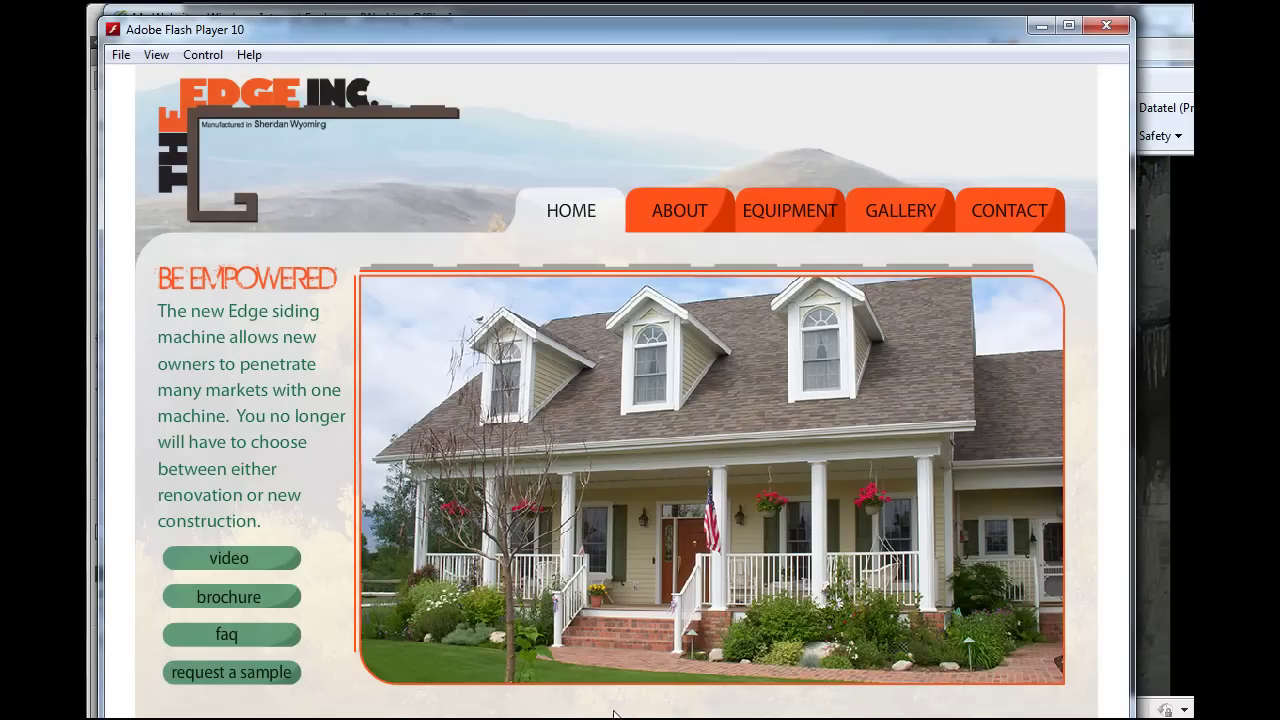
# Close the Flash Player 10 window showing The Edge Inc. HOME page
pyautogui.click(1106, 24)
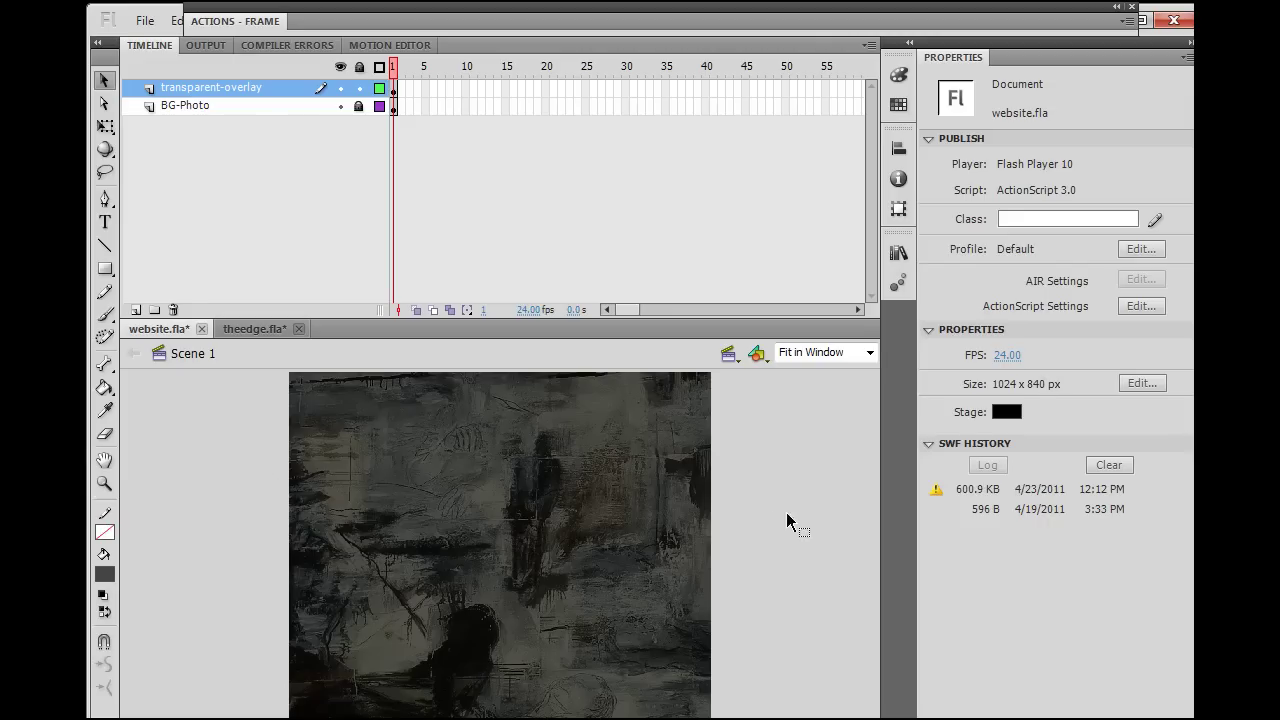
# Select the full-stage overlay and publish-preview the page in the browser with F12
pyautogui.click(676, 516)
pyautogui.click(760, 520)
pyautogui.click(657, 534)
pyautogui.press('F12')
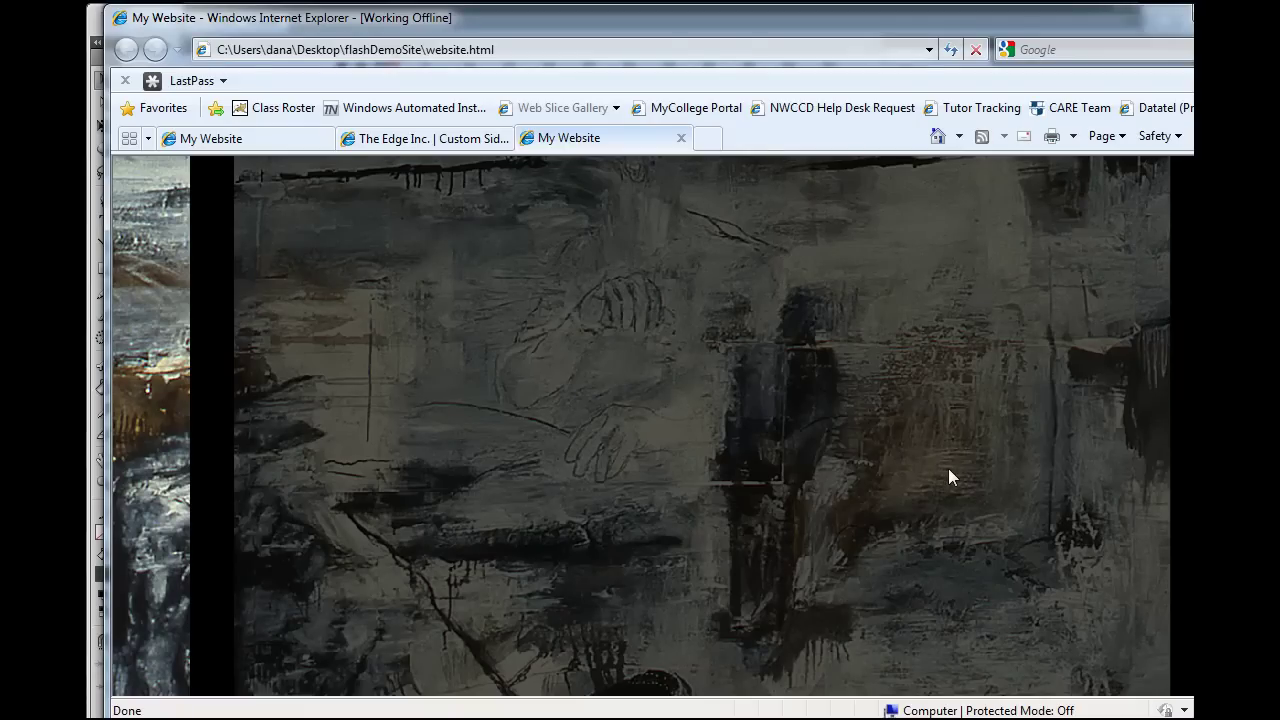